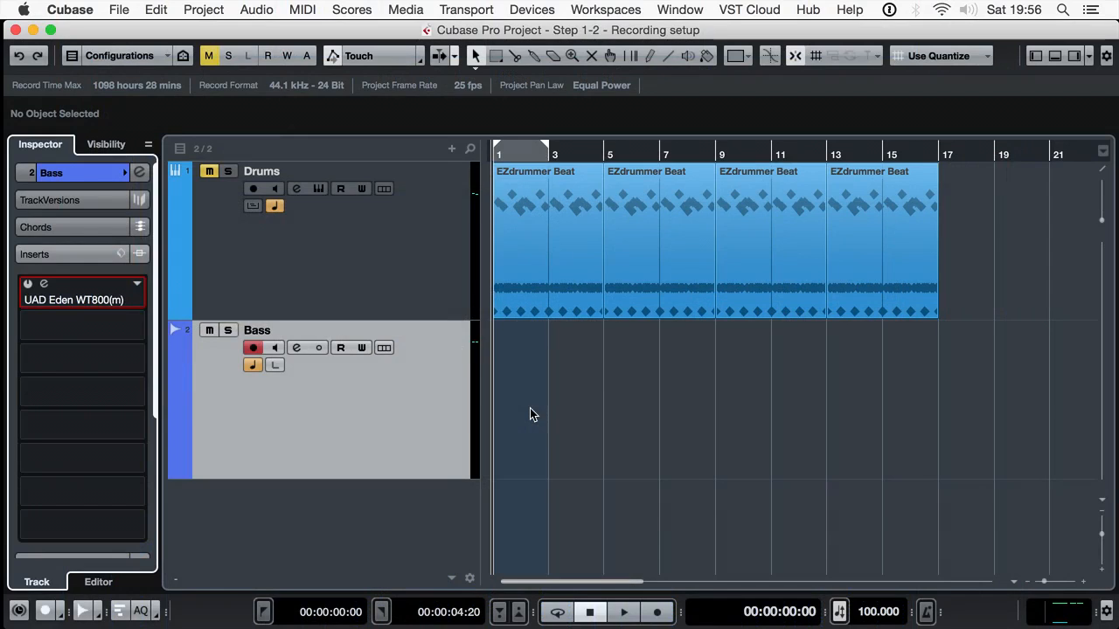
# Set the Universal Audio Apollo Thunderbolt interface's buffer size to 32 samples in the device setup and close the settings
pyautogui.click(531, 10)
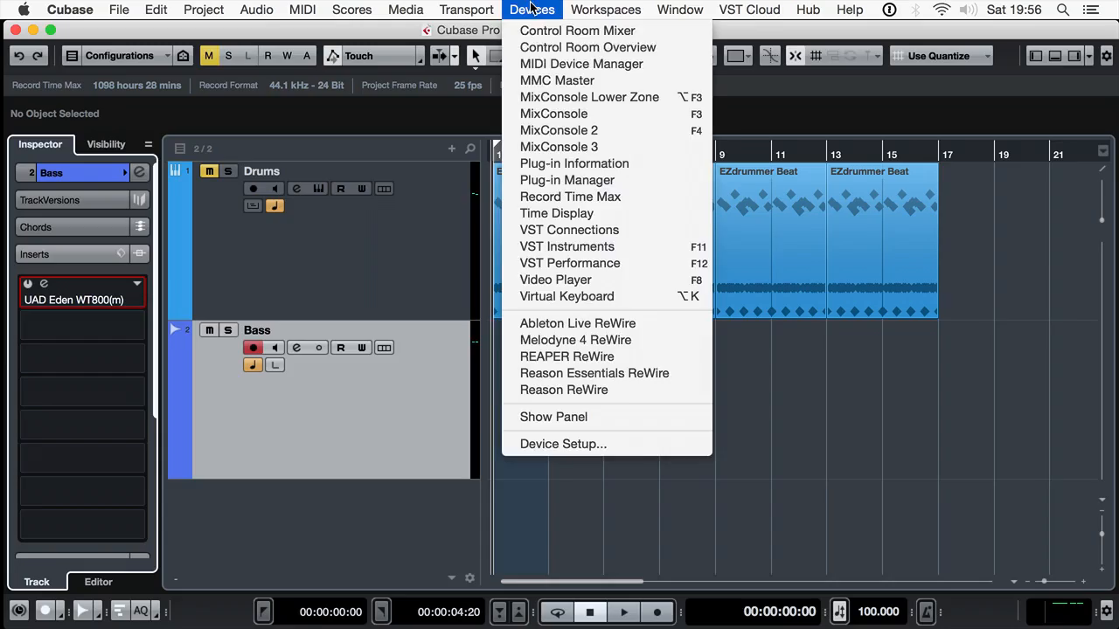
pyautogui.click(628, 438)
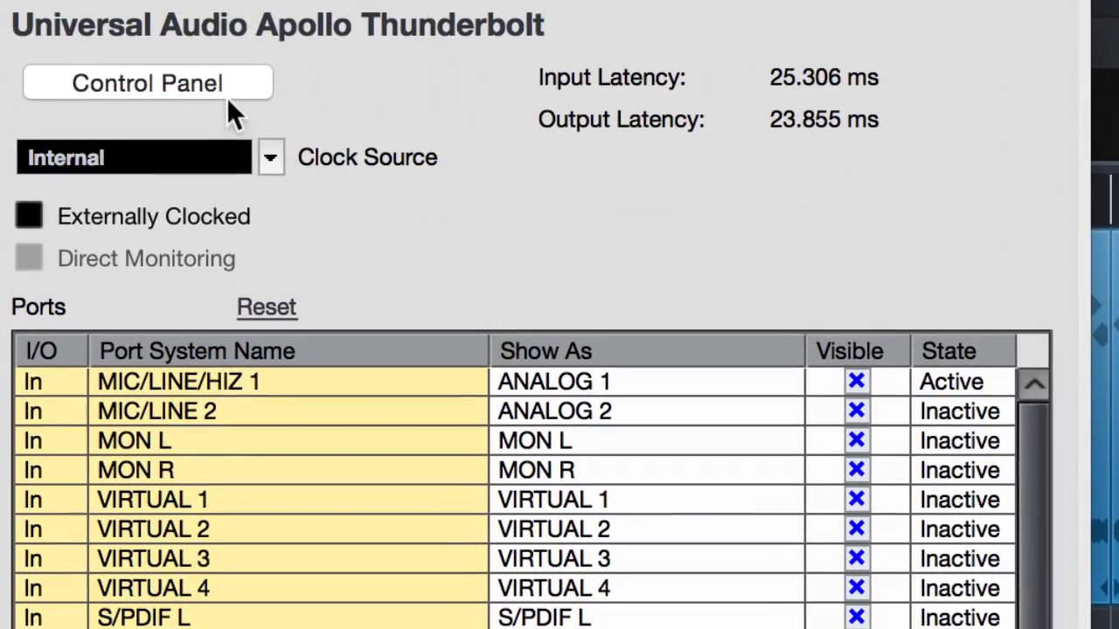
pyautogui.click(256, 91)
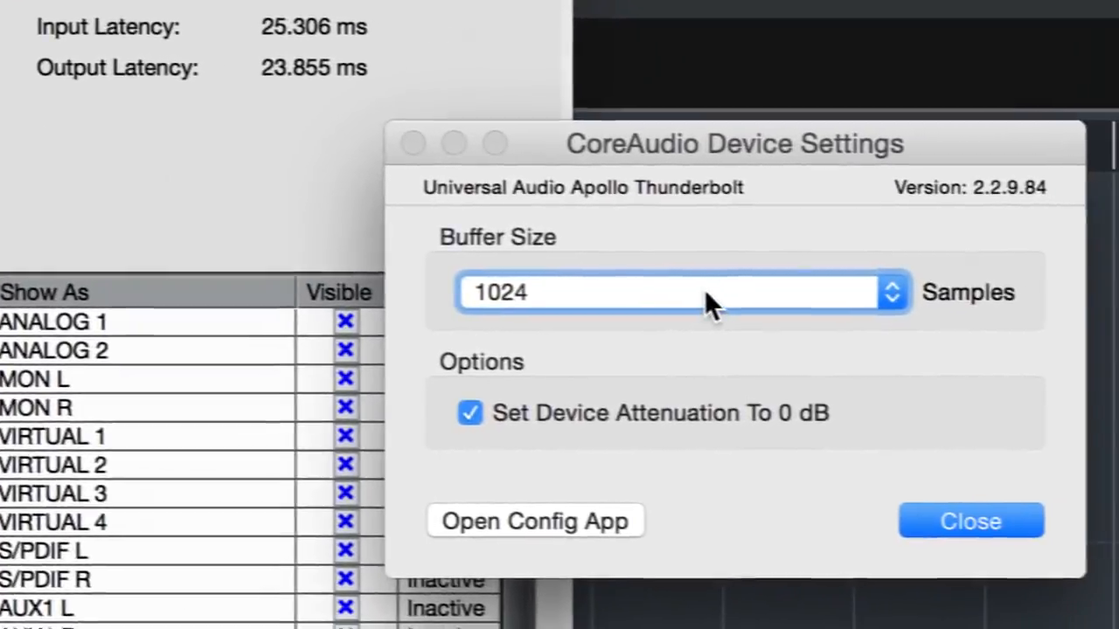
pyautogui.click(704, 291)
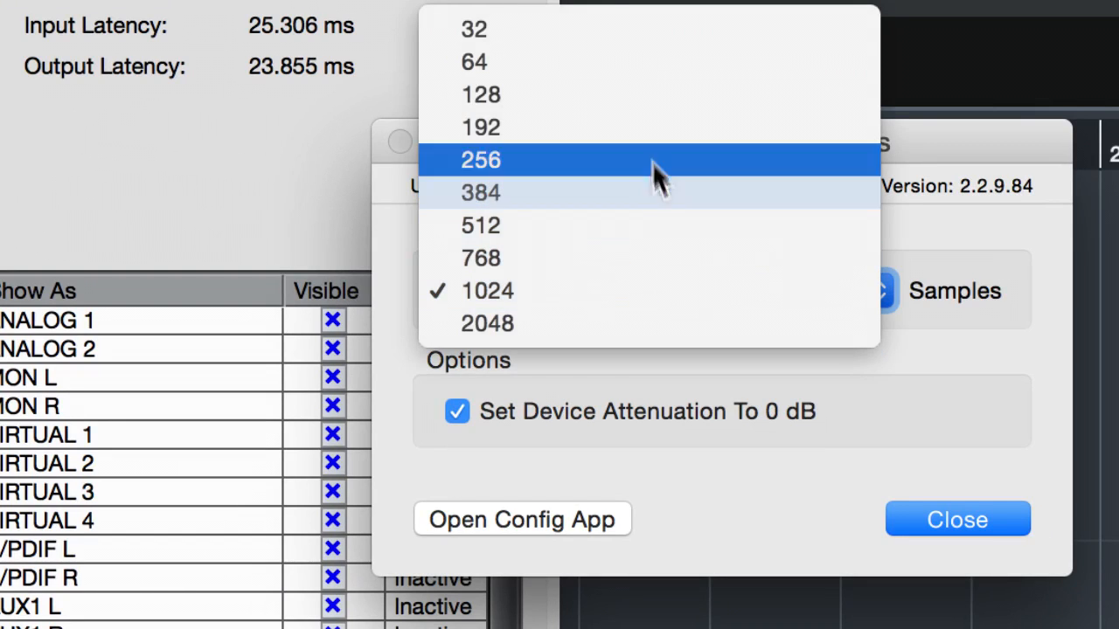
pyautogui.click(626, 36)
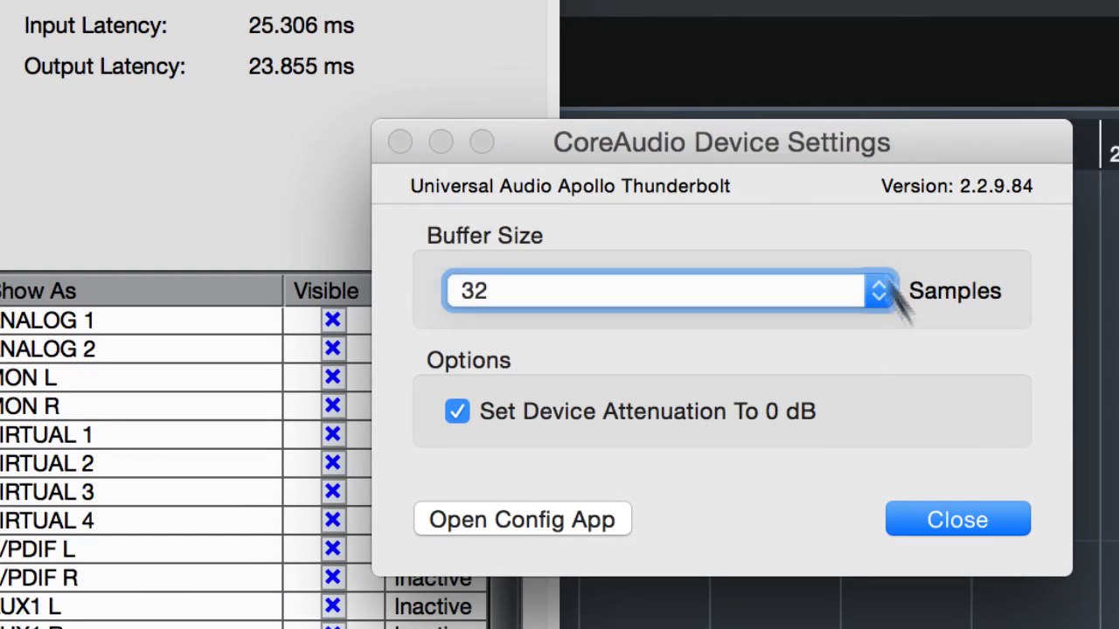
pyautogui.click(951, 507)
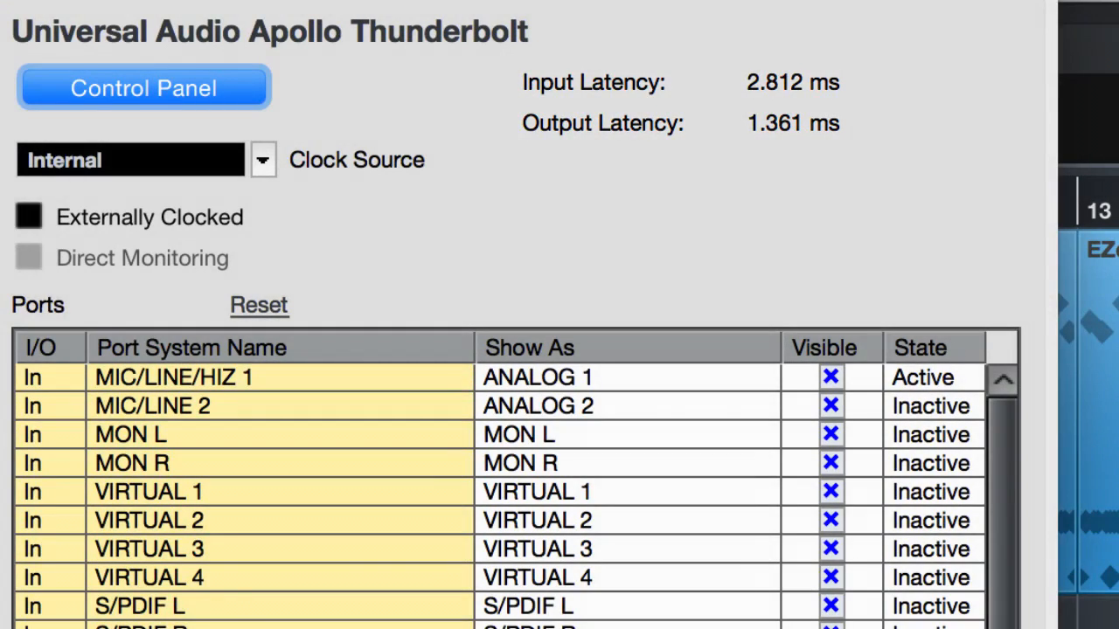
pyautogui.press('Return')
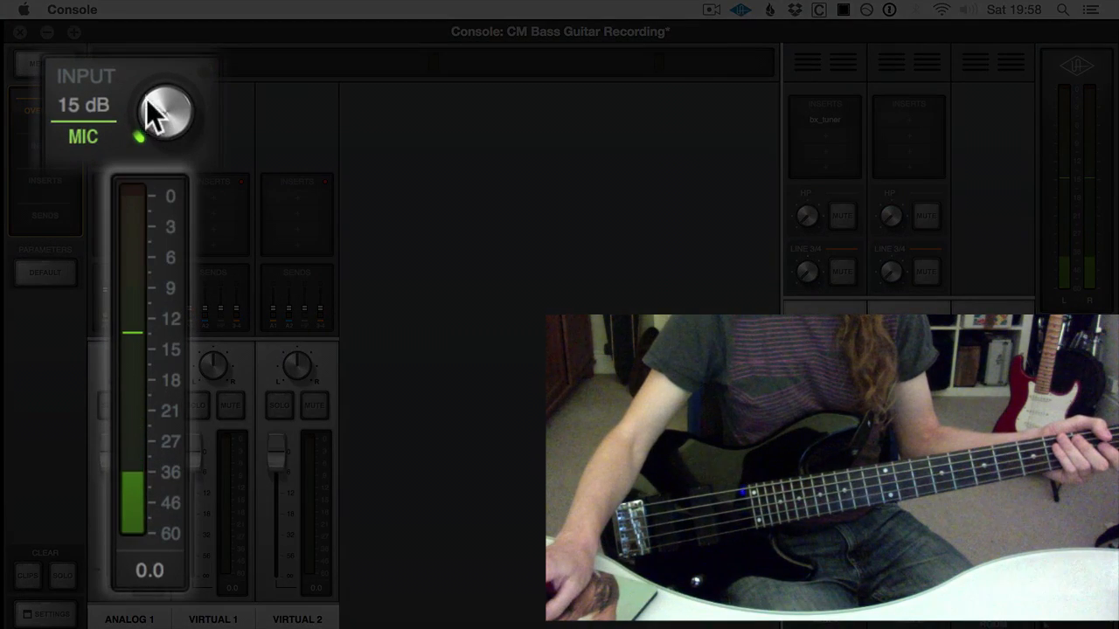
# Fine-tune the mic input gain on the ANALOG 1 channel in the Console app
pyautogui.moveTo(155, 112); pyautogui.dragTo(155, 109)
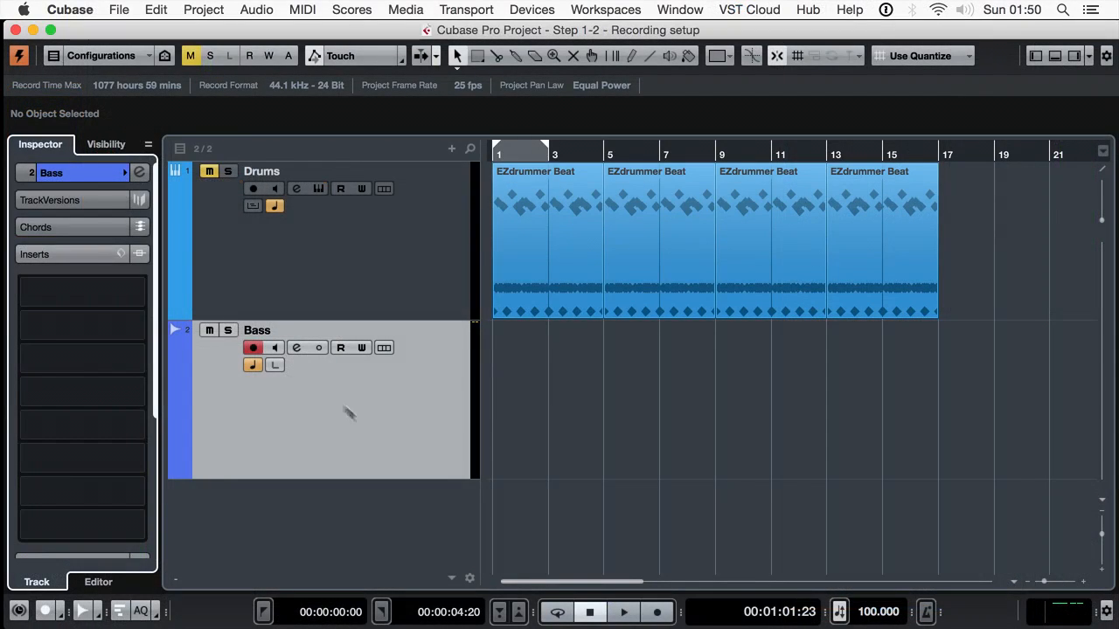
# Enable monitoring on the Bass track in Cubase and load UAD Eden WT800(m) into its first insert slot
pyautogui.click(277, 349)
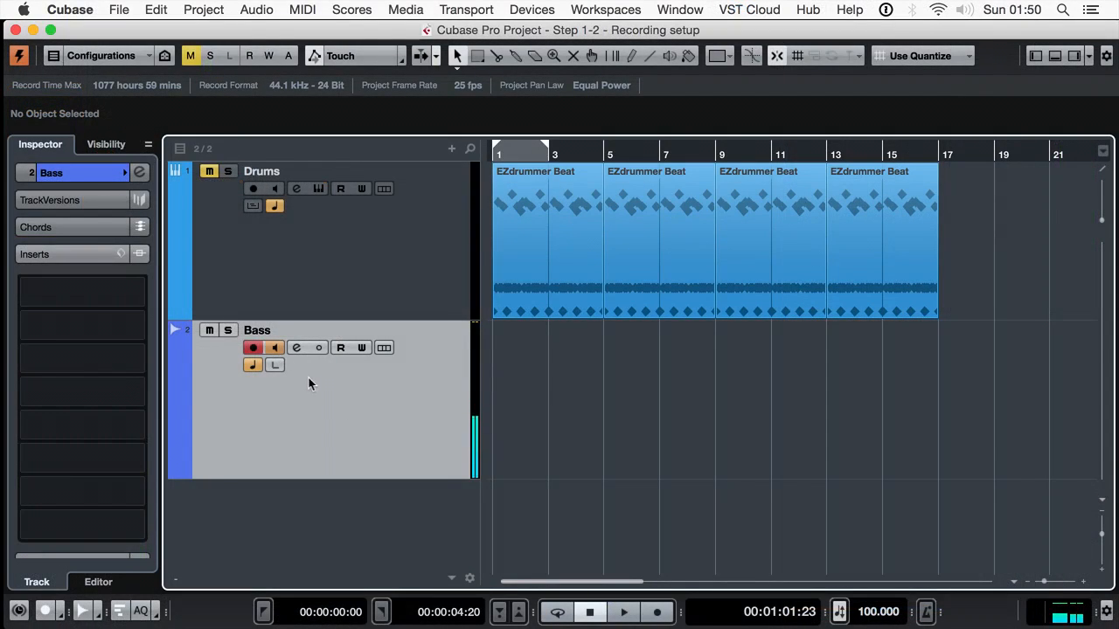
pyautogui.click(138, 291)
pyautogui.write('eden')
pyautogui.press('Return')
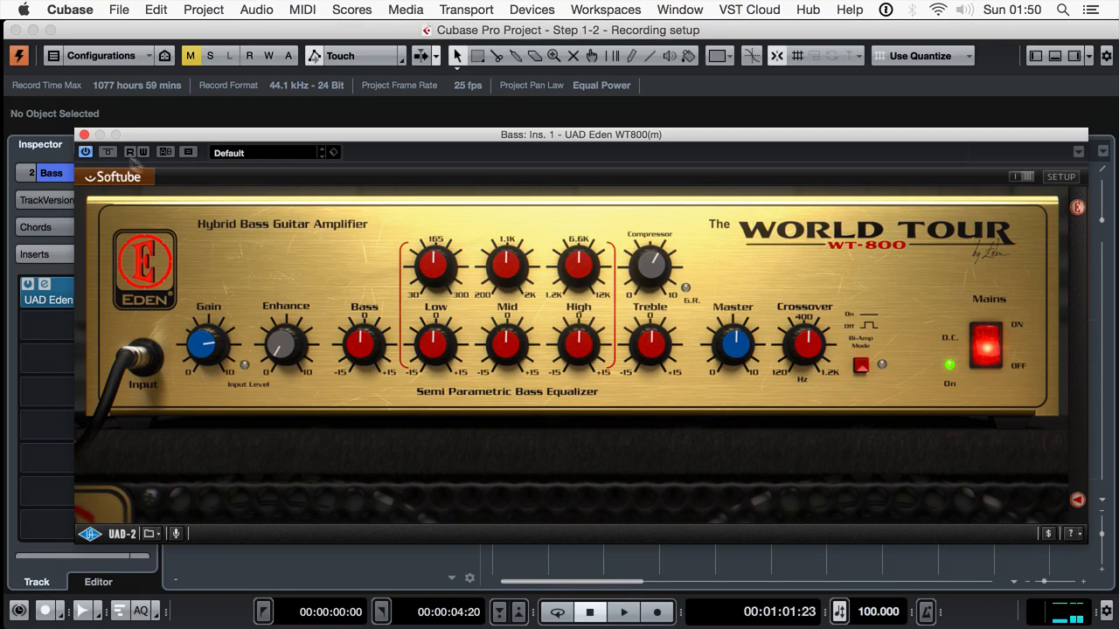
pyautogui.click(84, 136)
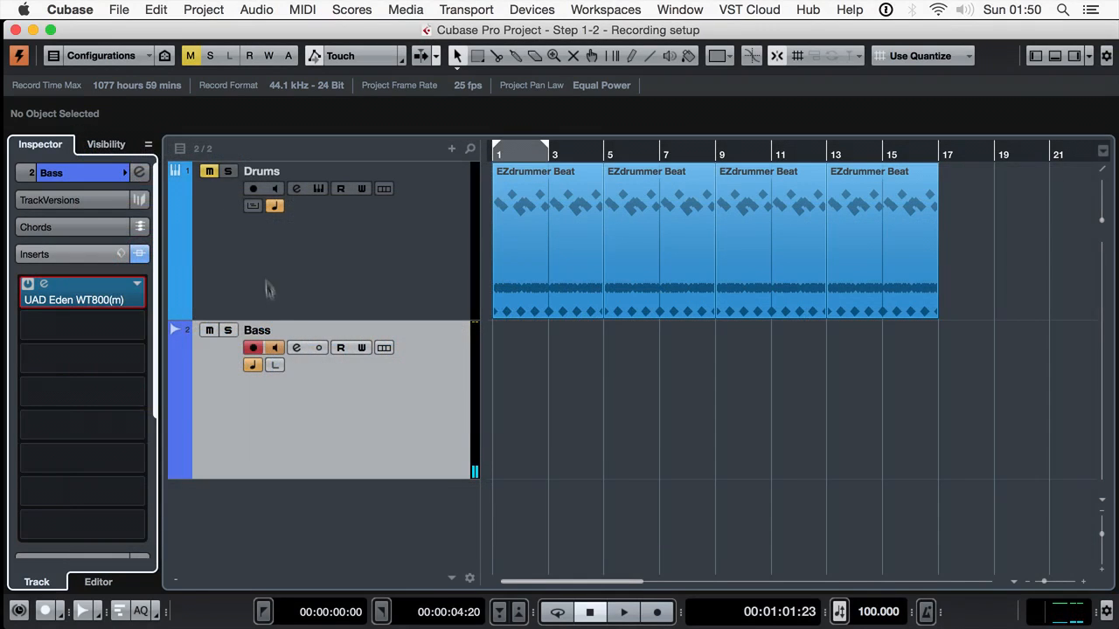
# Turn off monitoring on the Bass track and remove the Eden amp from its first insert slot
pyautogui.click(276, 347)
pyautogui.click(121, 325)
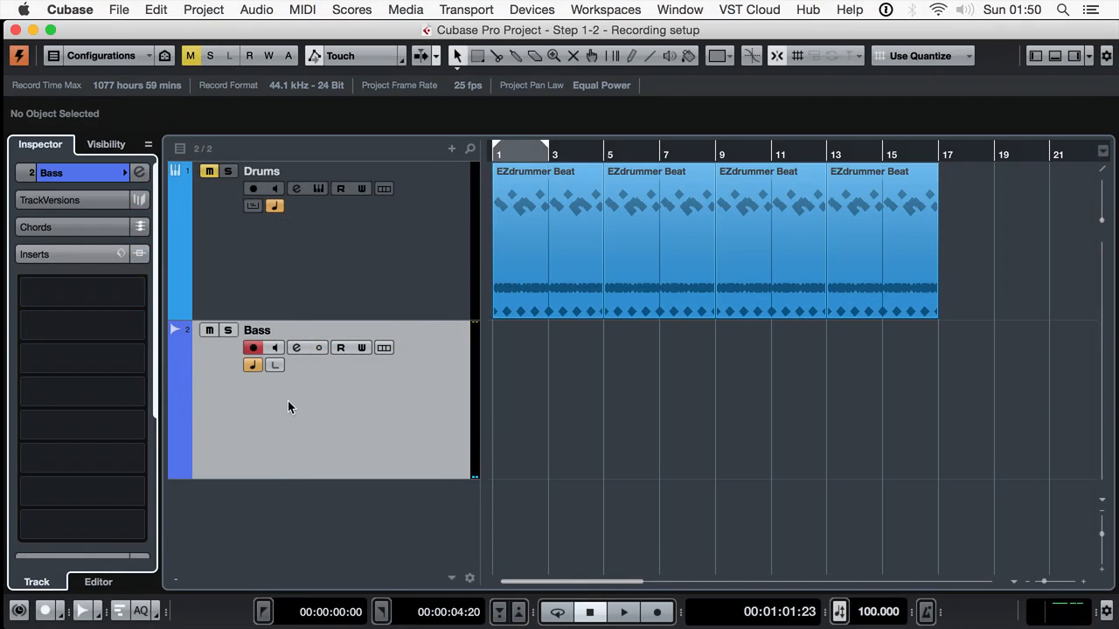
pyautogui.press('super+Tab')
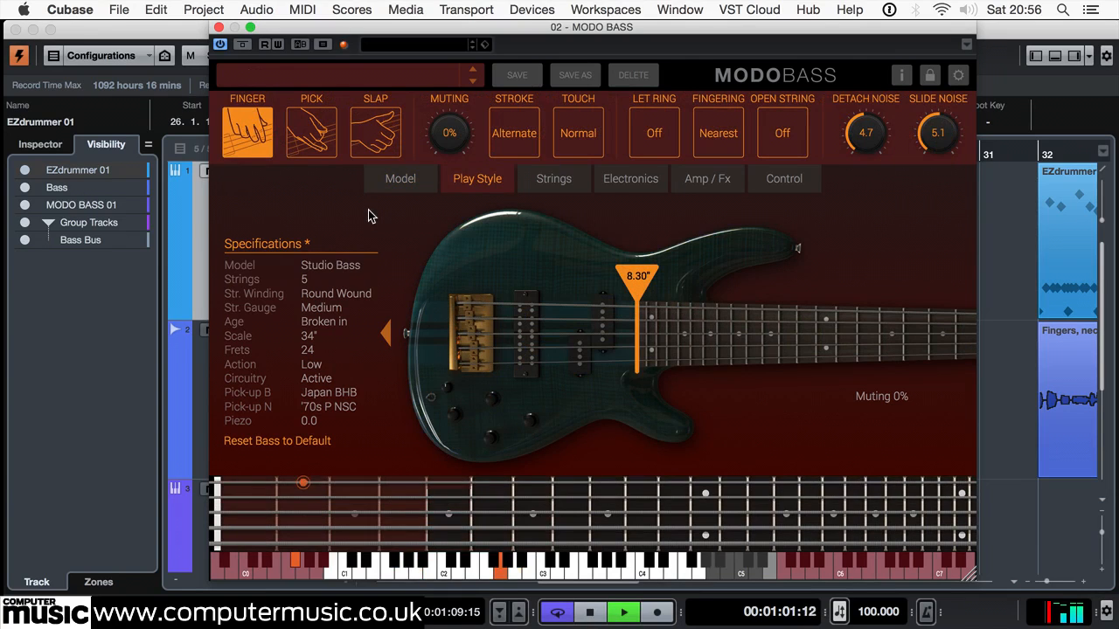
# Switch MODO BASS to the Pick play style and move the plucking position to about 2.42"
pyautogui.click(316, 150)
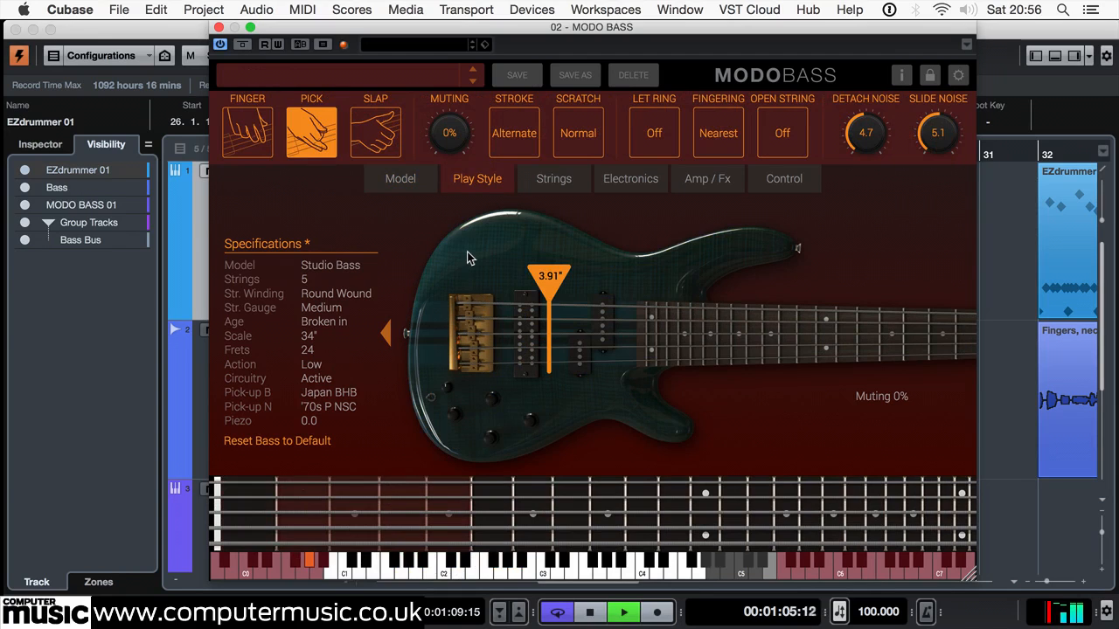
pyautogui.moveTo(551, 282); pyautogui.dragTo(635, 285)
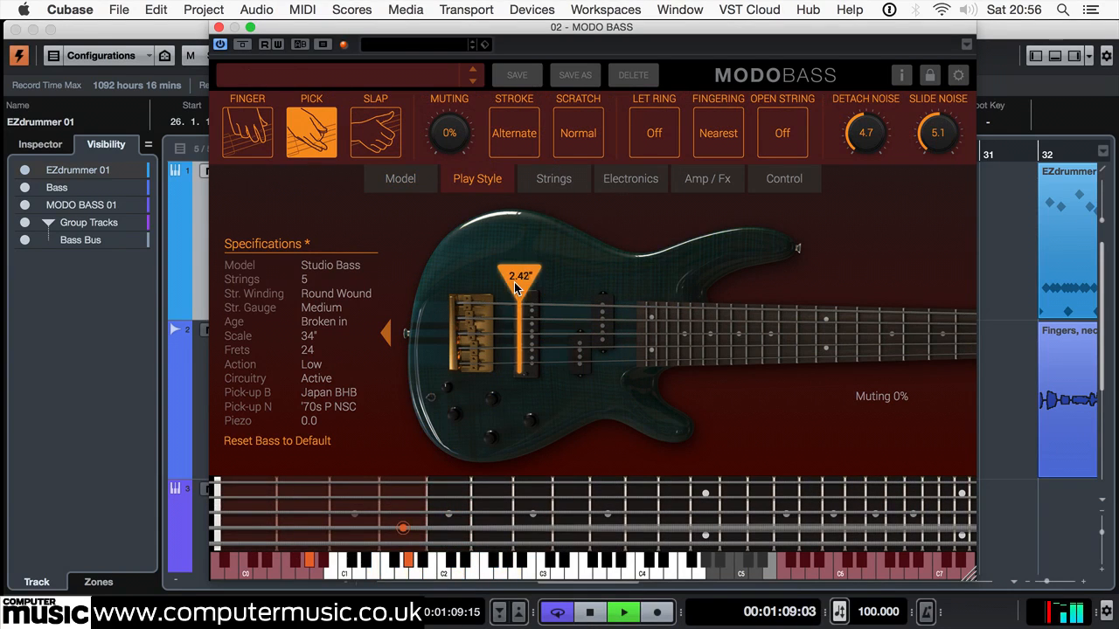
# Change the MODO BASS string winding to Flat Wound
pyautogui.click(631, 187)
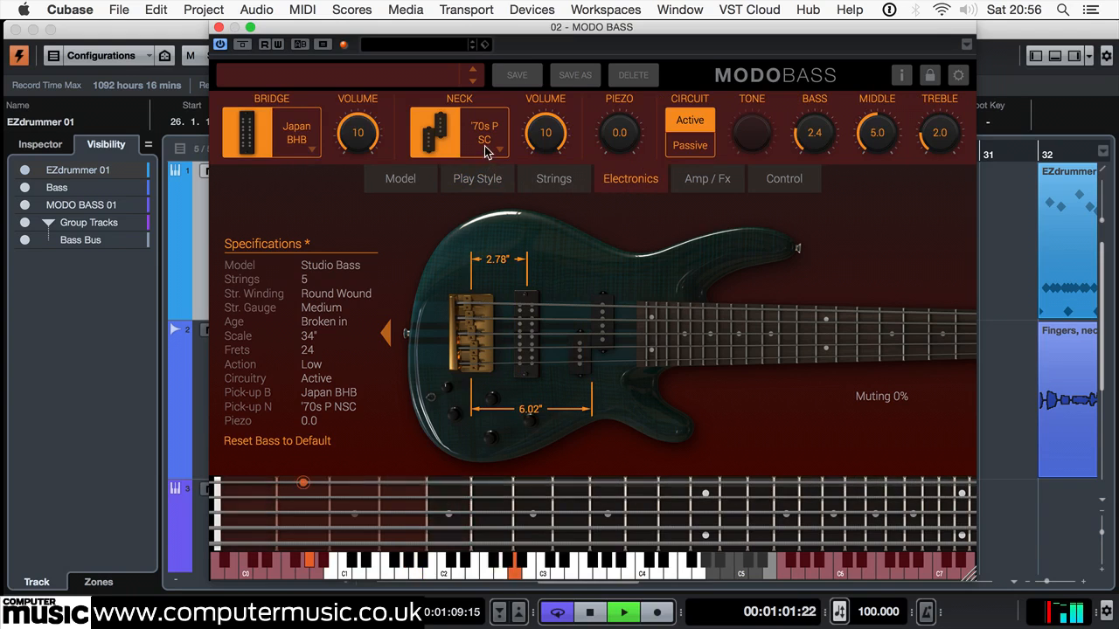
pyautogui.click(544, 180)
pyautogui.click(547, 131)
# Adjust the neck pickup volume and turn down the bridge pickup volume in the MODO BASS electronics
pyautogui.click(622, 179)
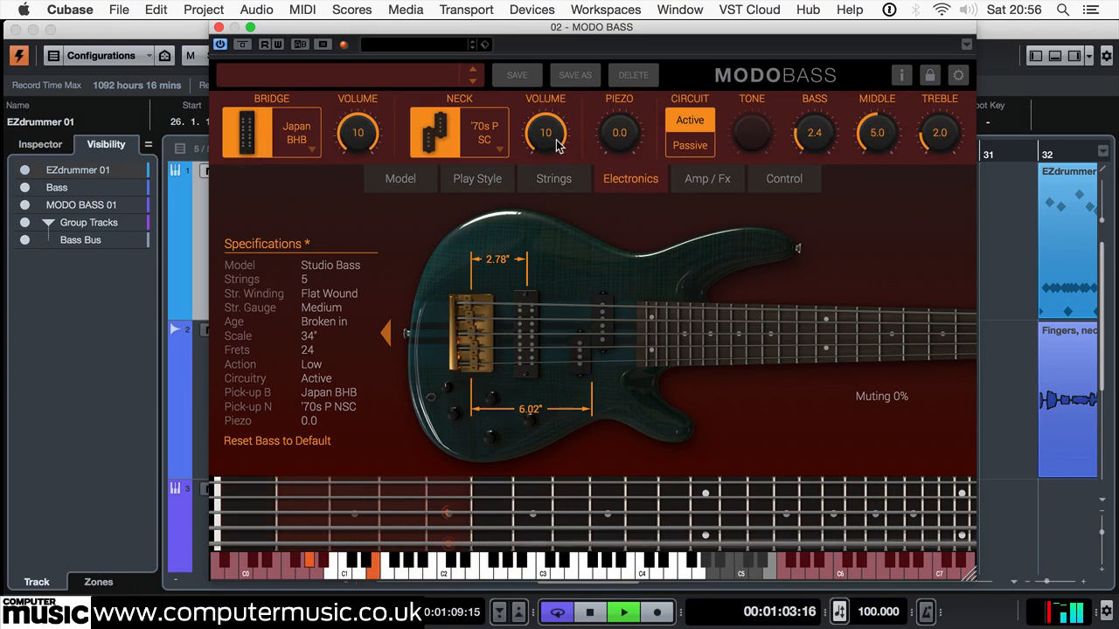
pyautogui.moveTo(542, 190); pyautogui.dragTo(557, 85)
pyautogui.moveTo(350, 140); pyautogui.dragTo(336, 287)
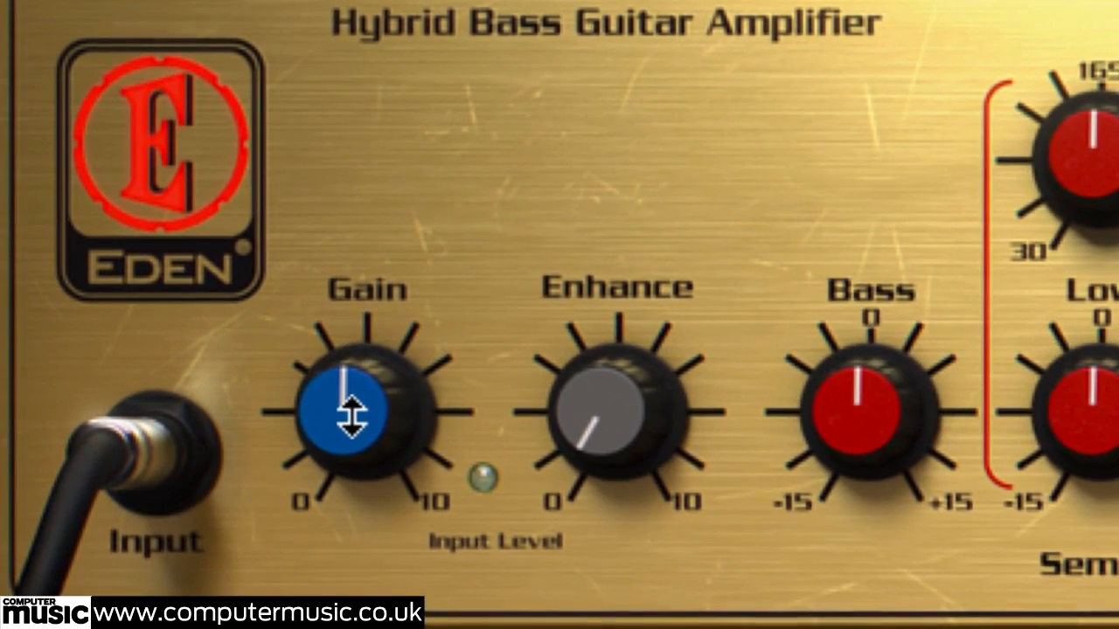
# Raise the input gain on the Bass Bus Eden WT800 amp and set its compressor to about 7.5
pyautogui.moveTo(351, 407); pyautogui.dragTo(417, 295)
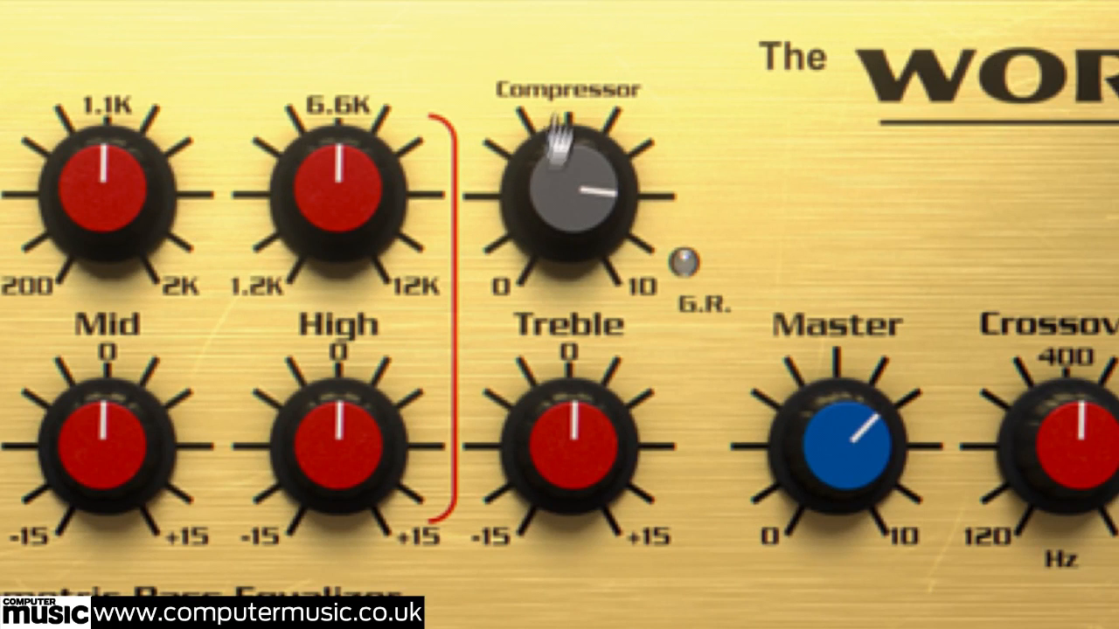
pyautogui.moveTo(553, 202); pyautogui.dragTo(544, 216)
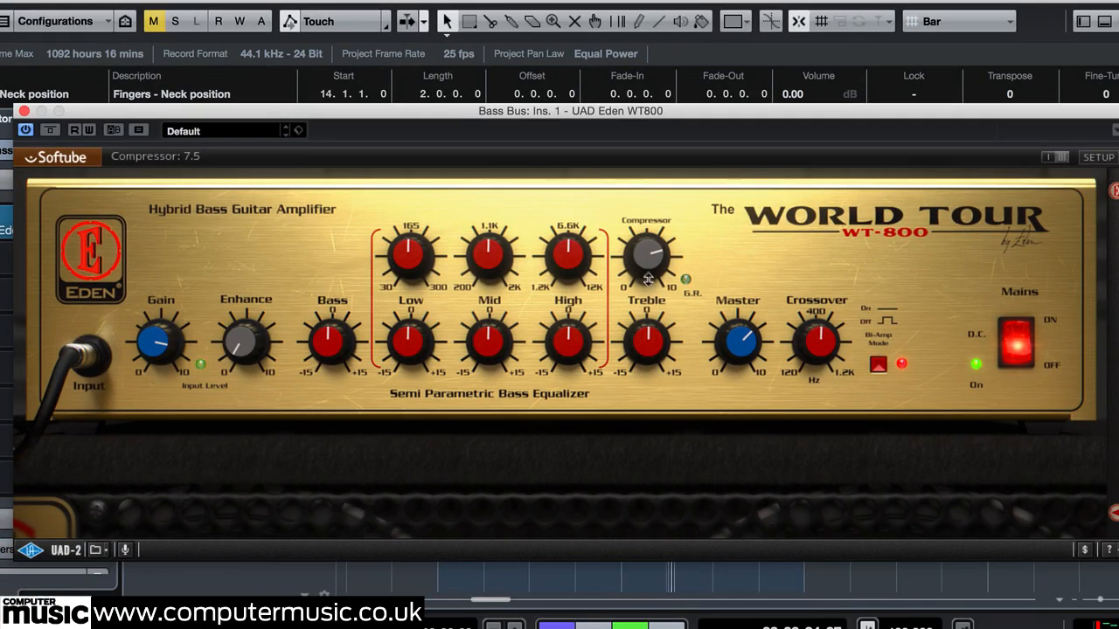
# Show the Eden amp's channel mixer, lower the 4x10" cabinet fader and raise the amp's Treble
pyautogui.click(1113, 512)
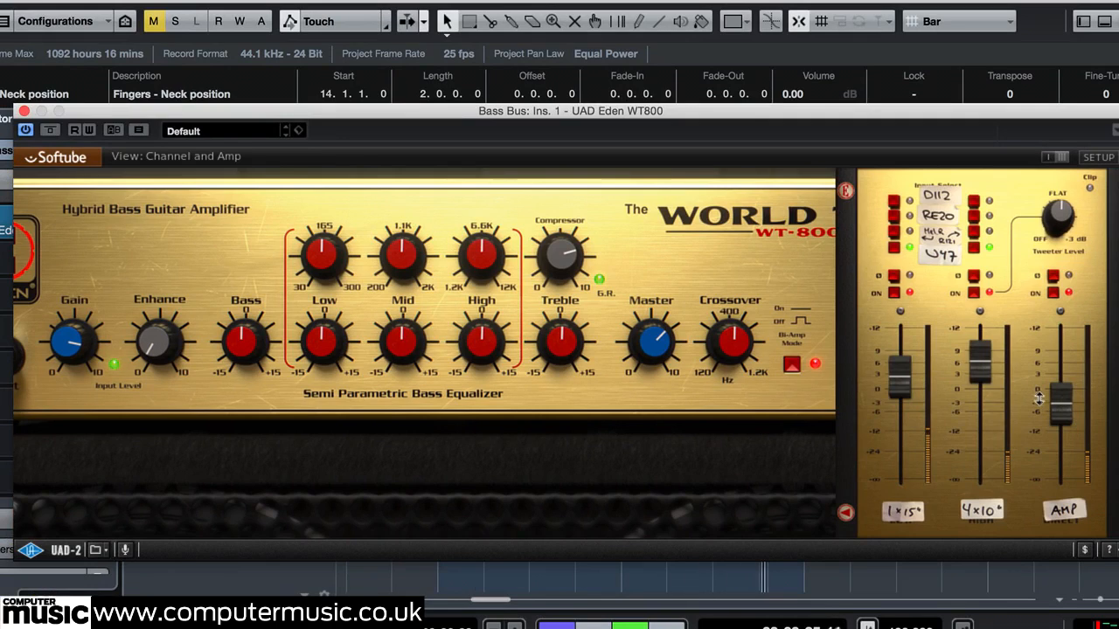
pyautogui.moveTo(981, 373); pyautogui.dragTo(981, 400)
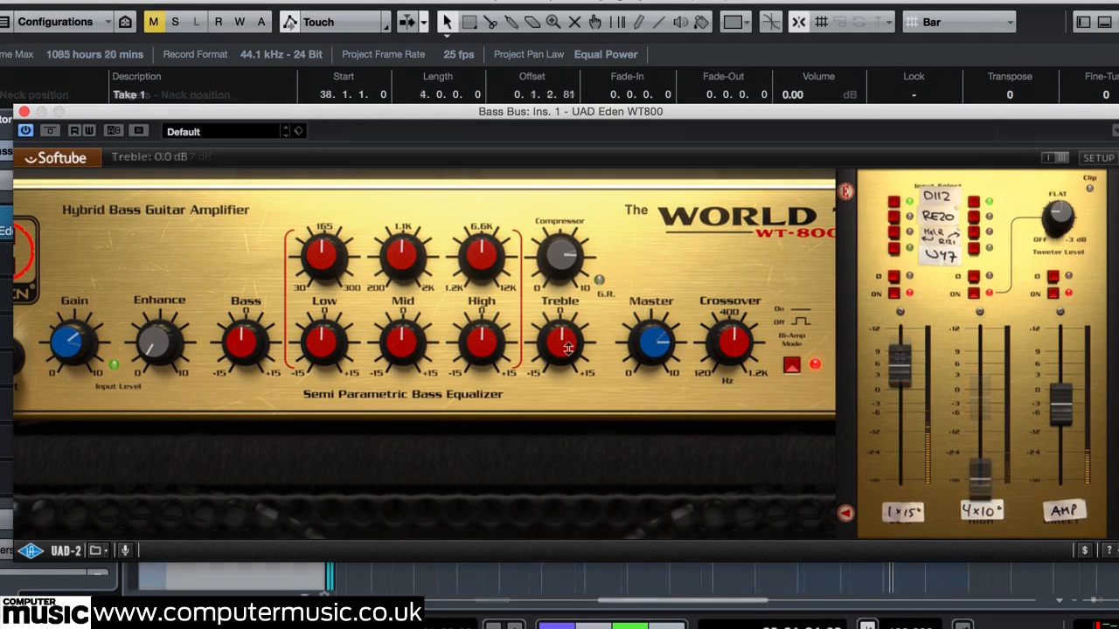
pyautogui.moveTo(560, 343); pyautogui.dragTo(583, 269)
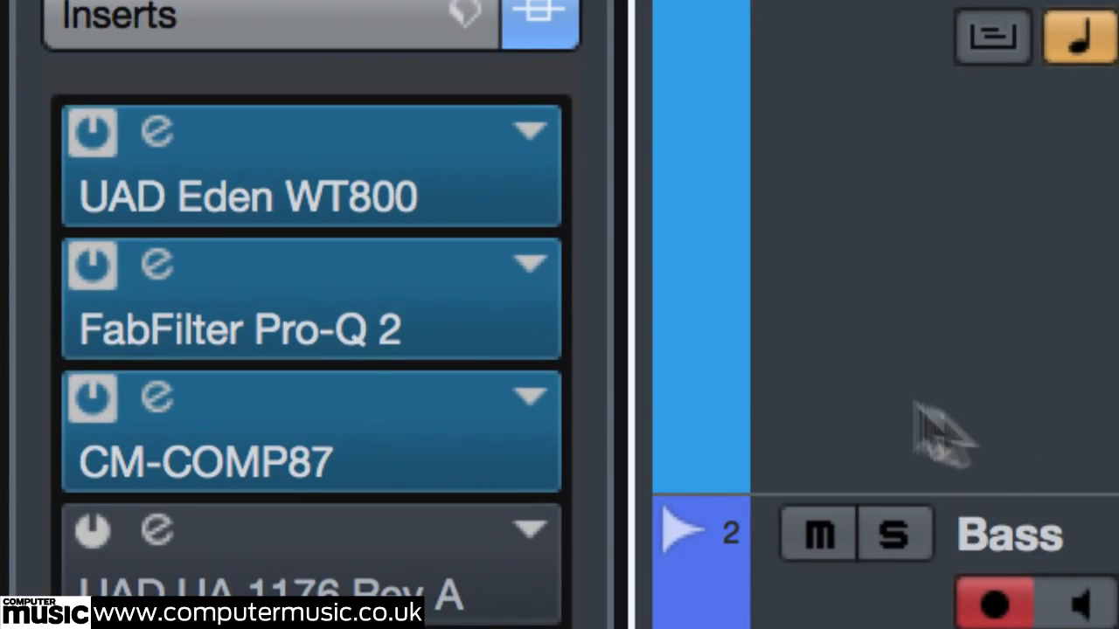
# Open FabFilter Pro-Q 2 on the Bass Bus and cut the narrow peak near 4.5 kHz by about 11 dB
pyautogui.click(157, 265)
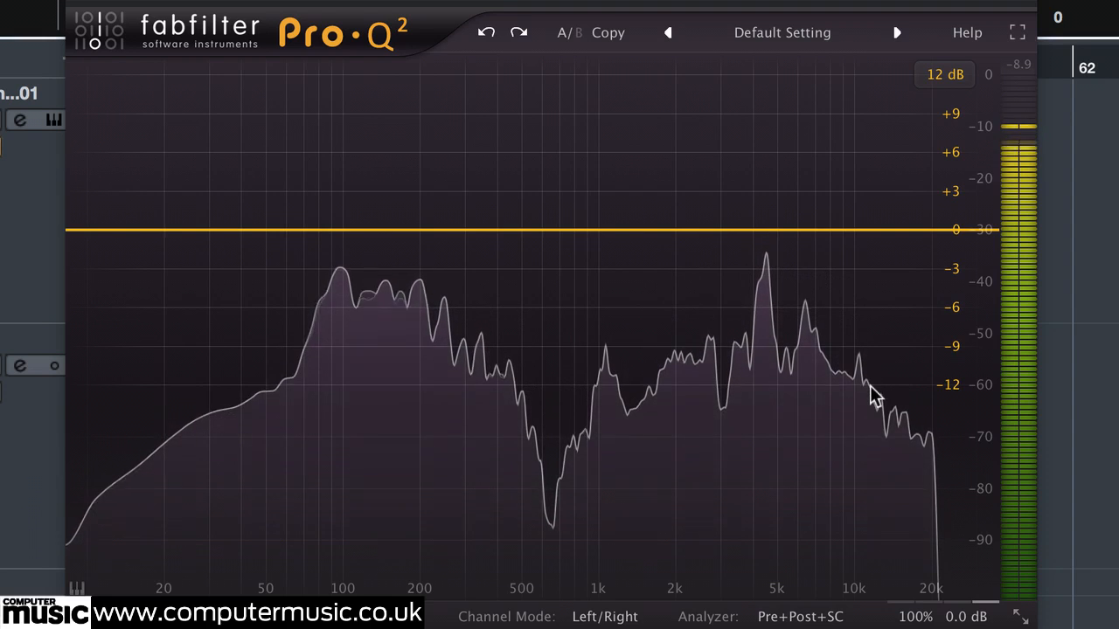
pyautogui.moveTo(759, 272)
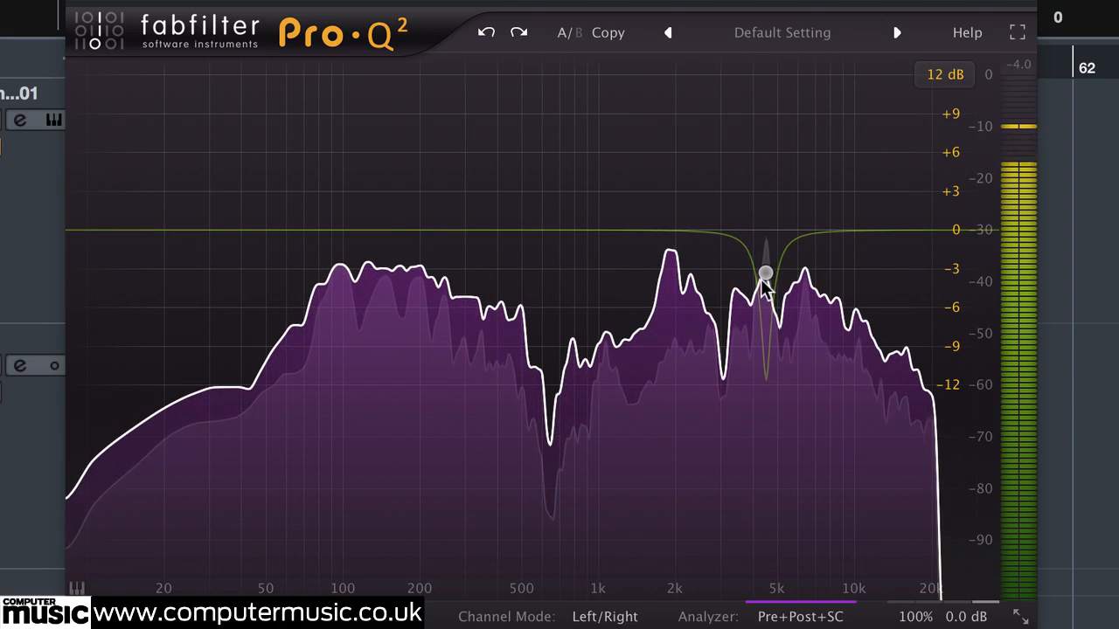
pyautogui.click(763, 288)
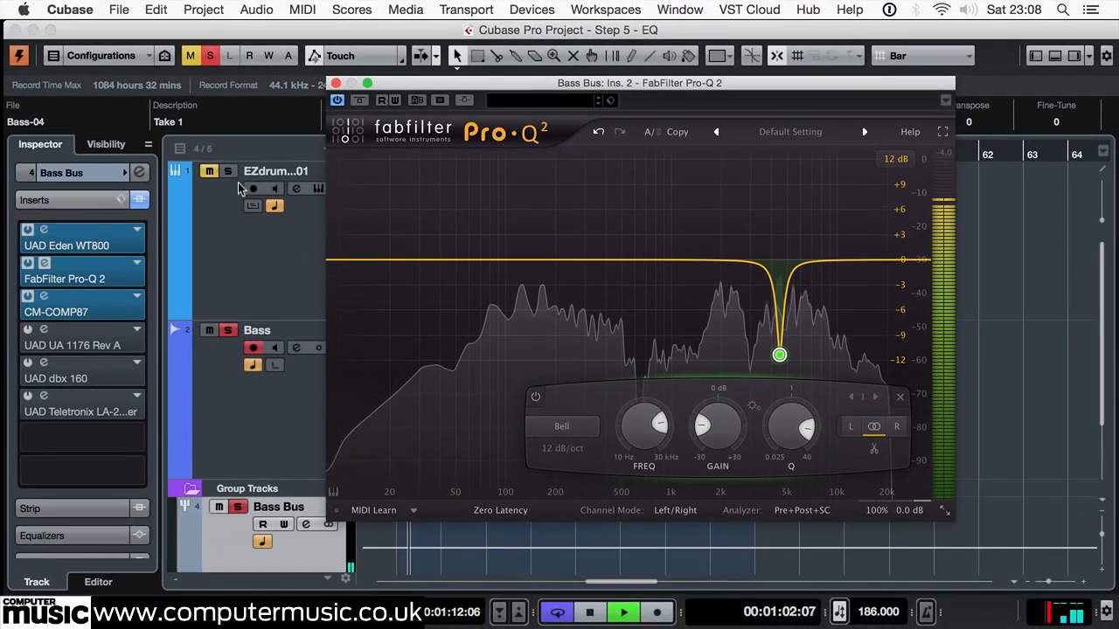
# Select and solo the EZdrummer track, and open the MAnalyzer plug-in from its audio inserts
pyautogui.click(252, 203)
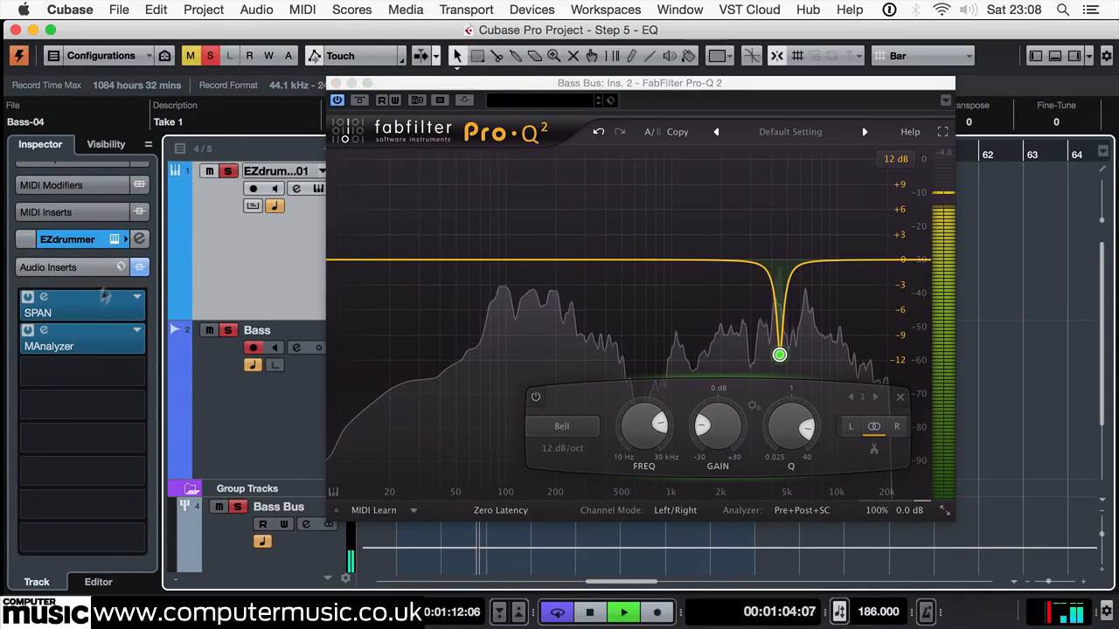
pyautogui.click(44, 331)
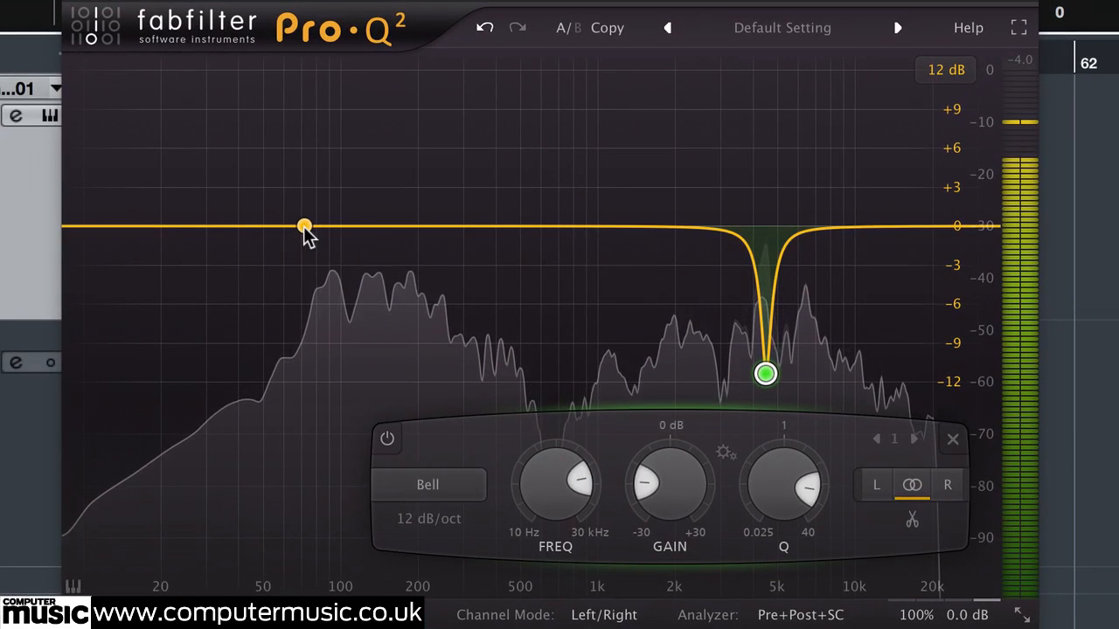
# Add a narrow bell cut to the bass EQ at 41.623 Hz with a gain of -9.36 dB and a Q of 12.153
pyautogui.moveTo(304, 226); pyautogui.dragTo(243, 275)
pyautogui.scroll(8, 243, 261)
pyautogui.moveTo(406, 480); pyautogui.dragTo(408, 496)
pyautogui.moveTo(502, 473); pyautogui.dragTo(512, 399)
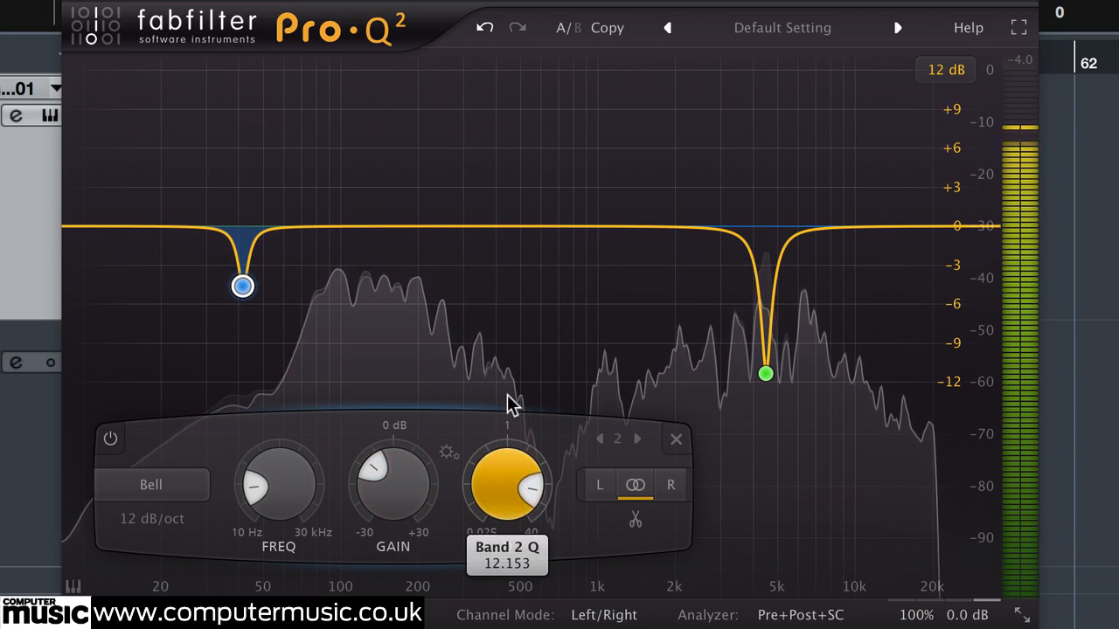
pyautogui.moveTo(414, 491)
pyautogui.mouseDown()
pyautogui.moveTo(405, 528)
pyautogui.moveTo(399, 507)
pyautogui.moveTo(409, 507)
pyautogui.mouseUp()
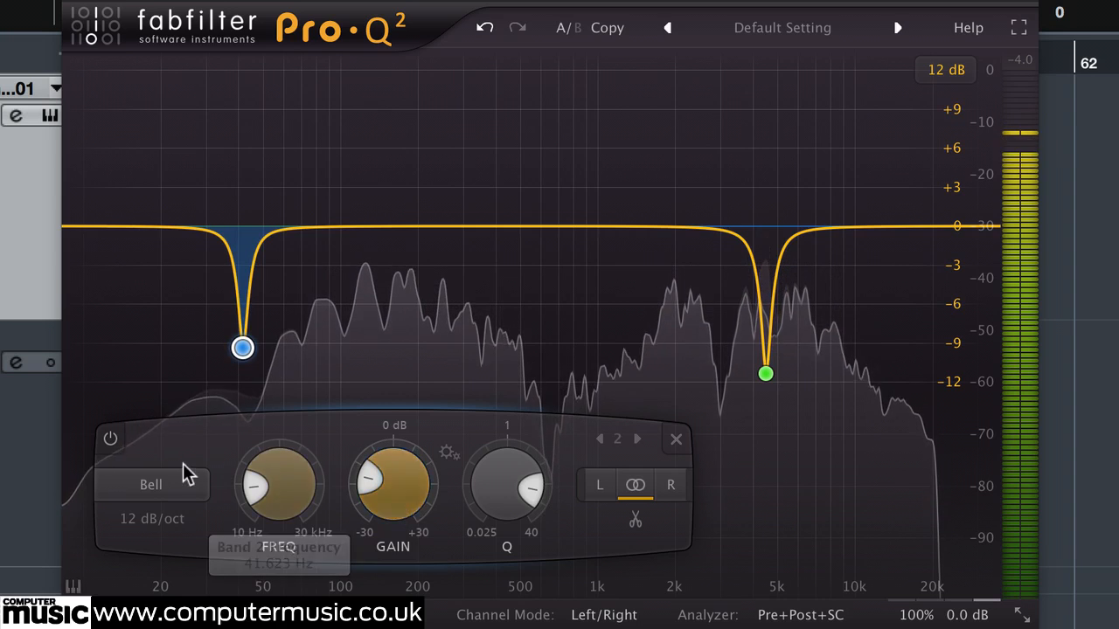
# Compare the sound with and without the low-frequency cut by bypassing and re-enabling EQ band 2, and inspect its settings
pyautogui.click(111, 438)
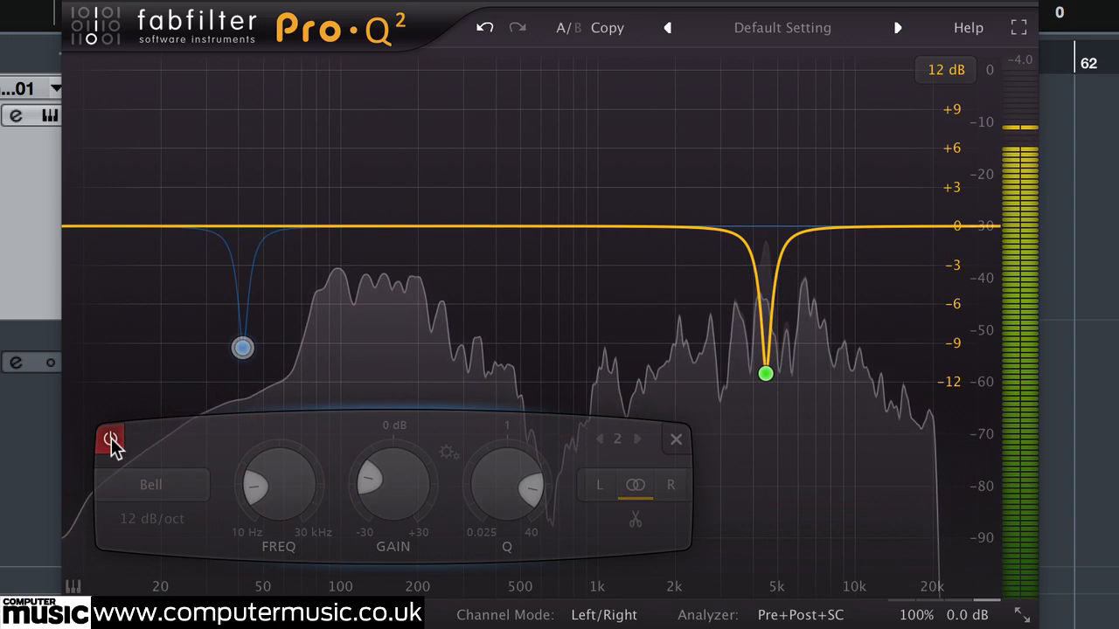
pyautogui.click(111, 438)
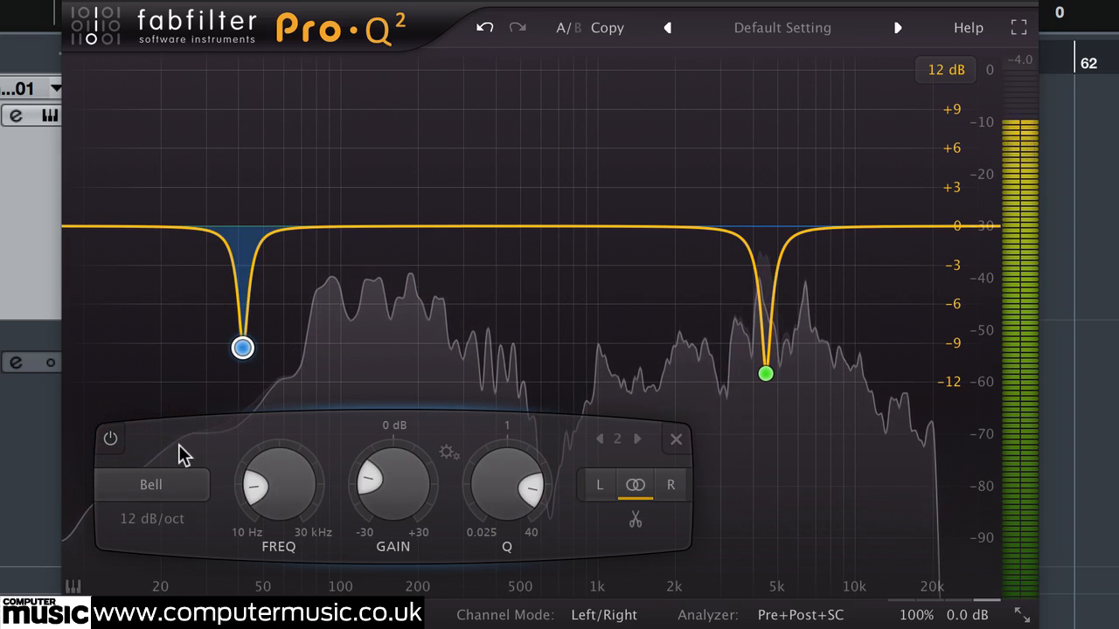
pyautogui.moveTo(242, 347)
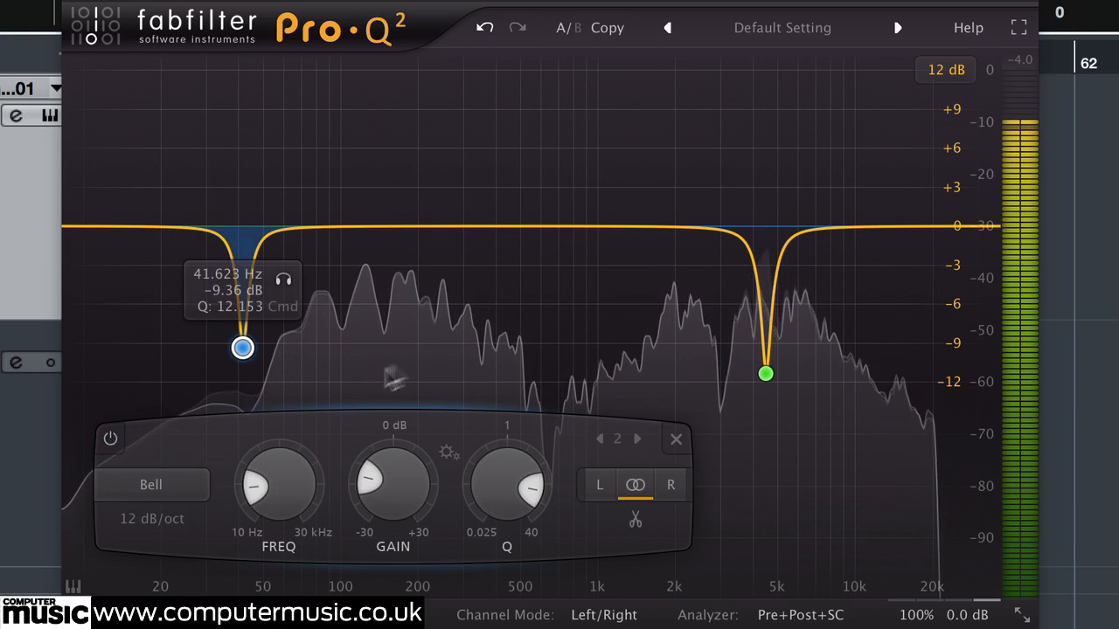
# Add a bell boost of 2.30 dB at about 86 Hz and a bell cut of 3.17 dB at about 345 Hz
pyautogui.moveTo(388, 228); pyautogui.dragTo(329, 198)
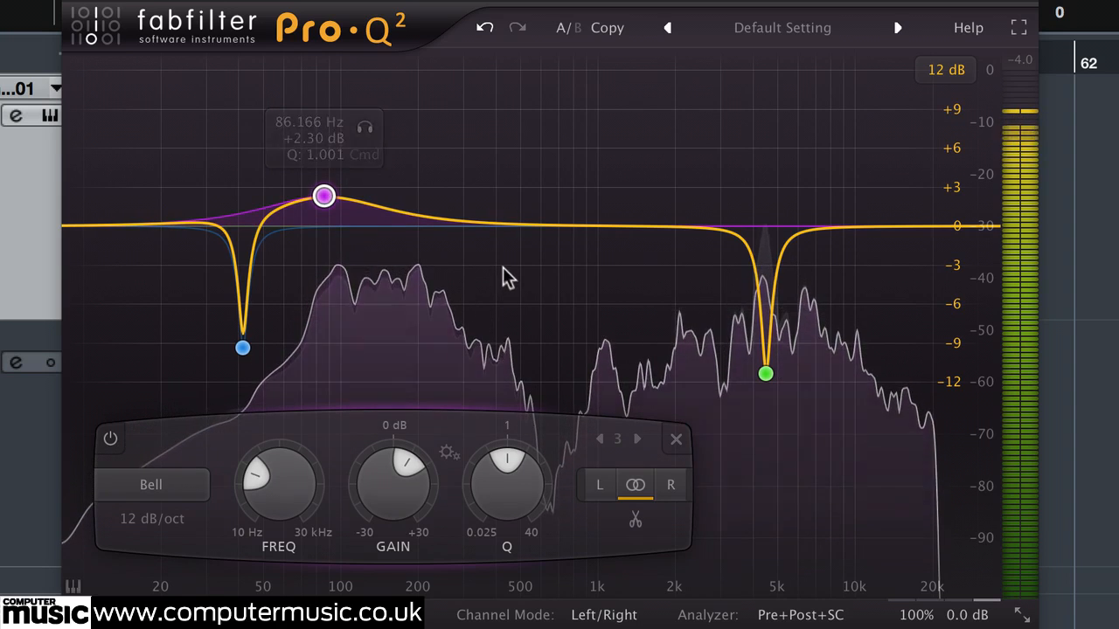
pyautogui.moveTo(460, 224); pyautogui.dragTo(482, 267)
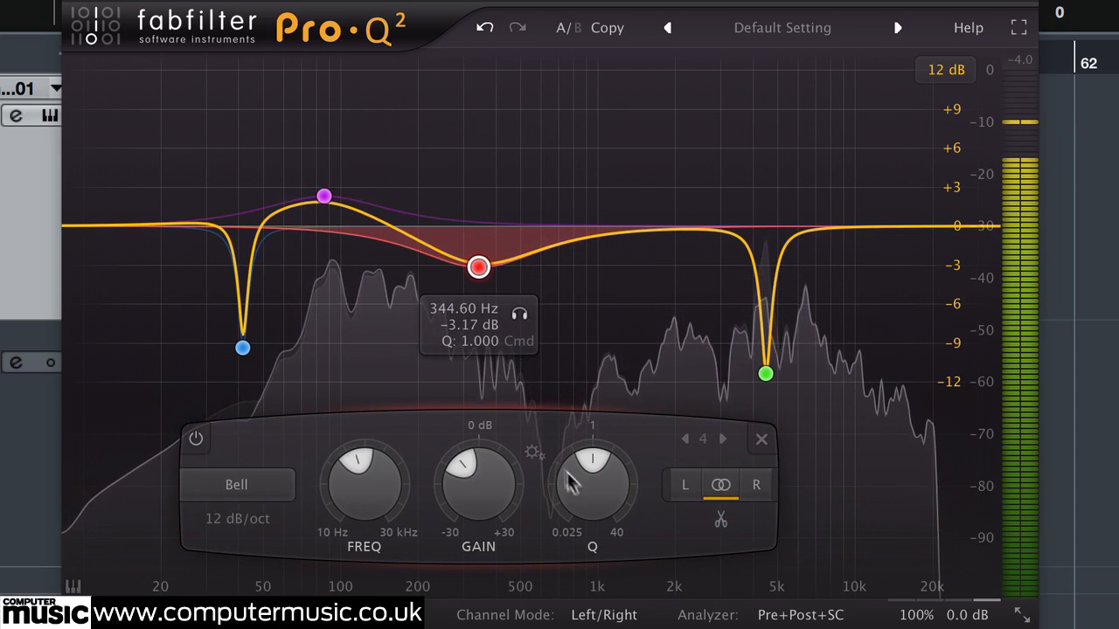
# Narrow the bell cut at 345 Hz and add a bell boost of about 5.8 dB near 870 Hz
pyautogui.moveTo(603, 471); pyautogui.dragTo(607, 419)
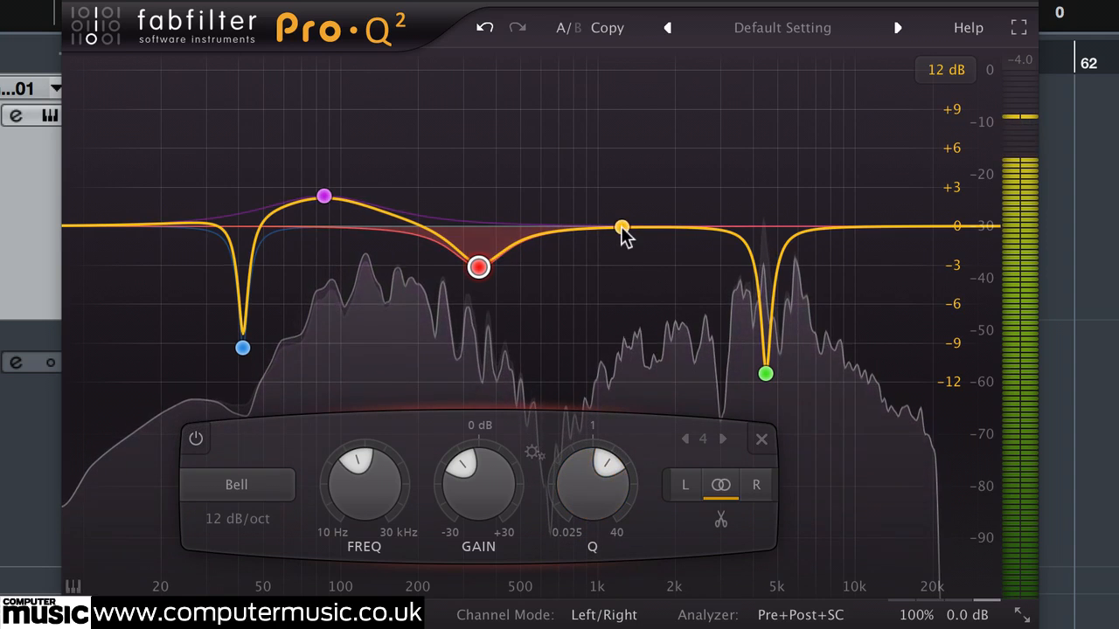
pyautogui.moveTo(622, 229); pyautogui.dragTo(581, 152)
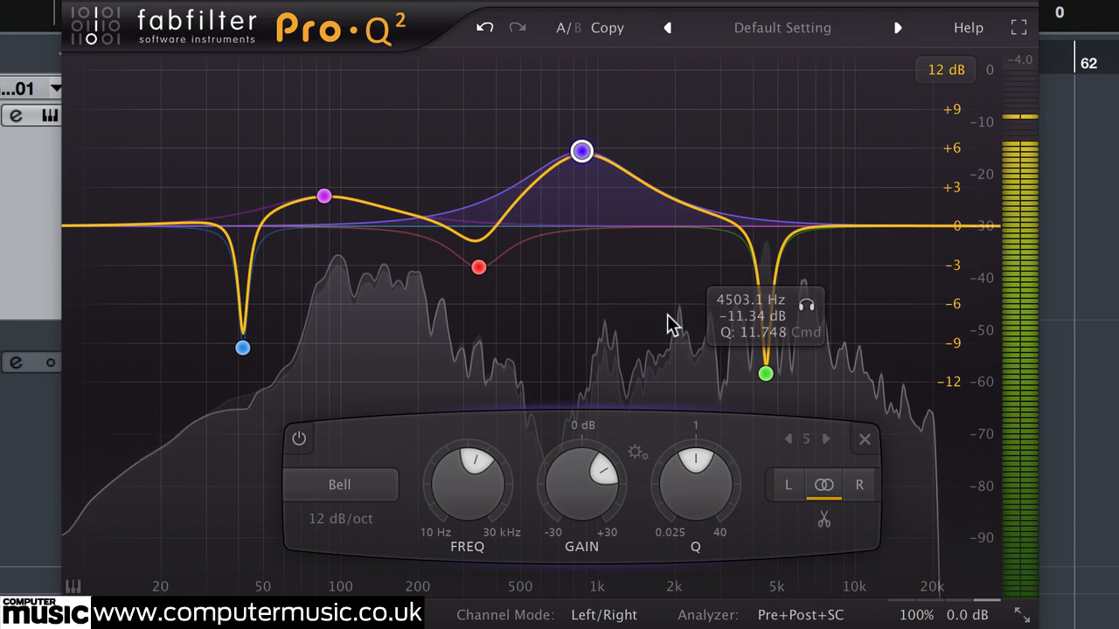
# Add a bell boost at about 2.36 kHz, try out its bandwidth, and bring its gain down to about 1.6 dB
pyautogui.moveTo(694, 207); pyautogui.dragTo(690, 117)
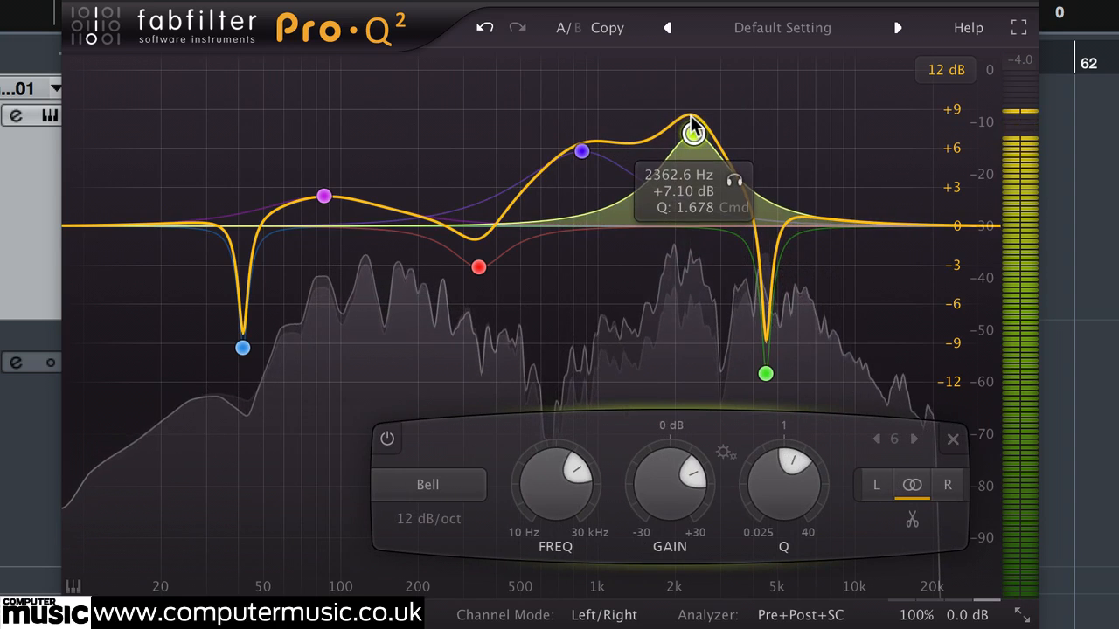
pyautogui.scroll(5, 784, 499)
pyautogui.scroll(-5, 786, 499)
pyautogui.scroll(-2, 778, 507)
pyautogui.moveTo(694, 135); pyautogui.dragTo(694, 209)
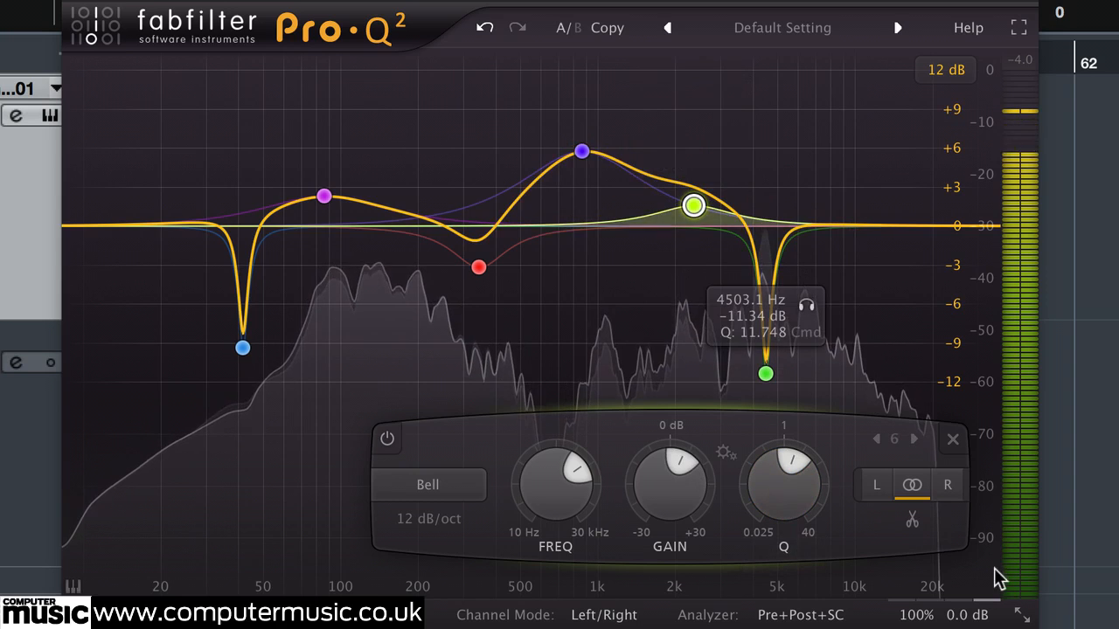
# Compare the EQ with its bypassed signal and trim the output level to -0.9 dB to match
pyautogui.moveTo(976, 616)
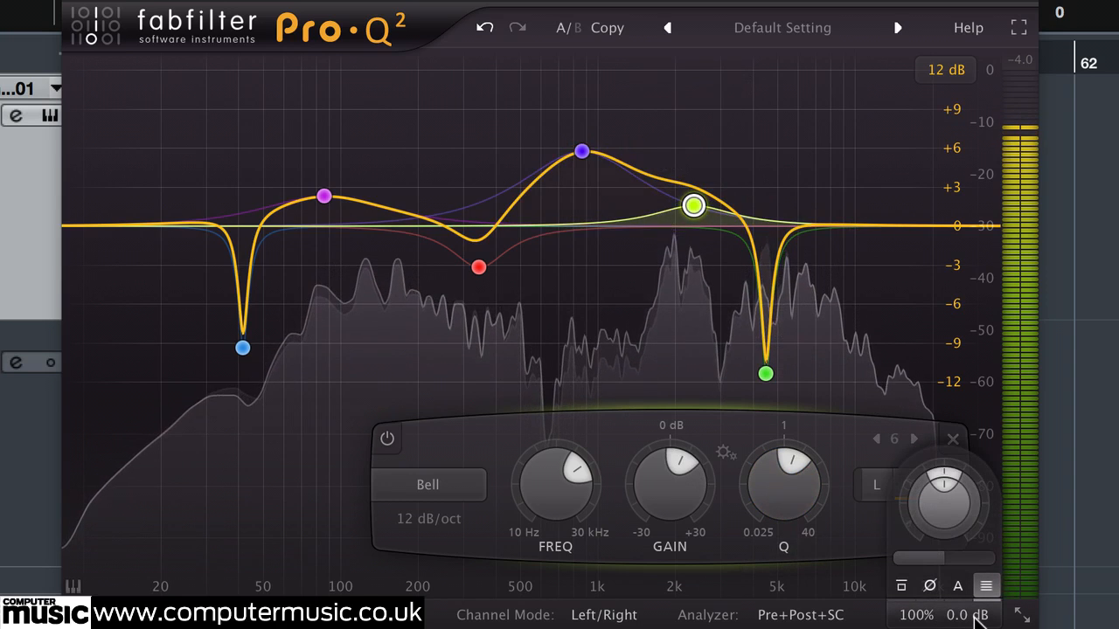
pyautogui.click(902, 587)
pyautogui.click(901, 586)
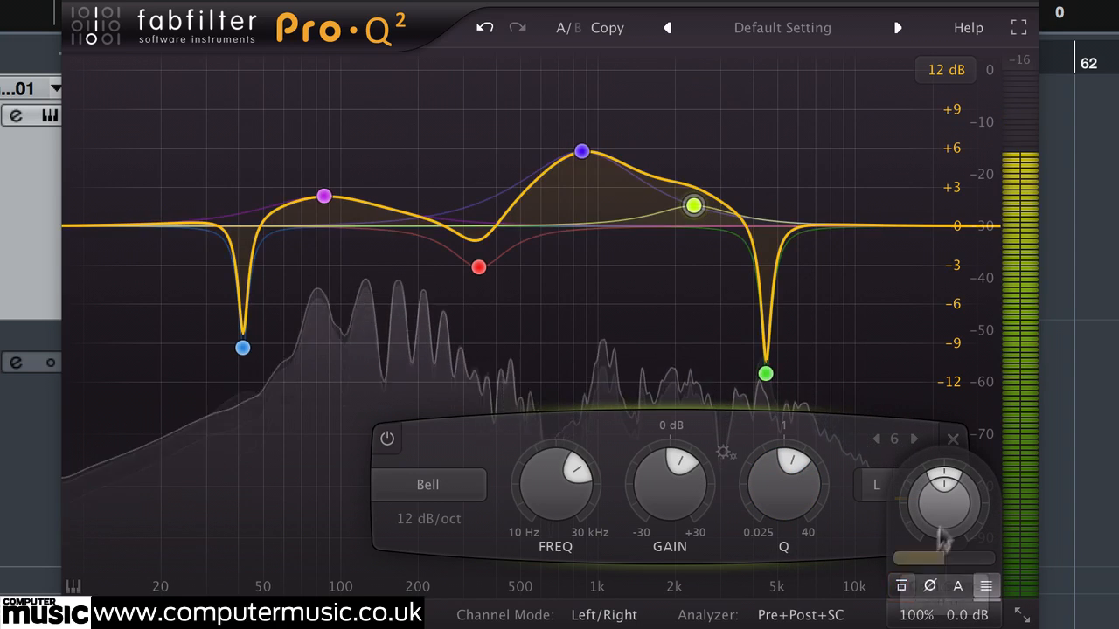
pyautogui.moveTo(950, 510); pyautogui.dragTo(942, 561)
pyautogui.click(902, 587)
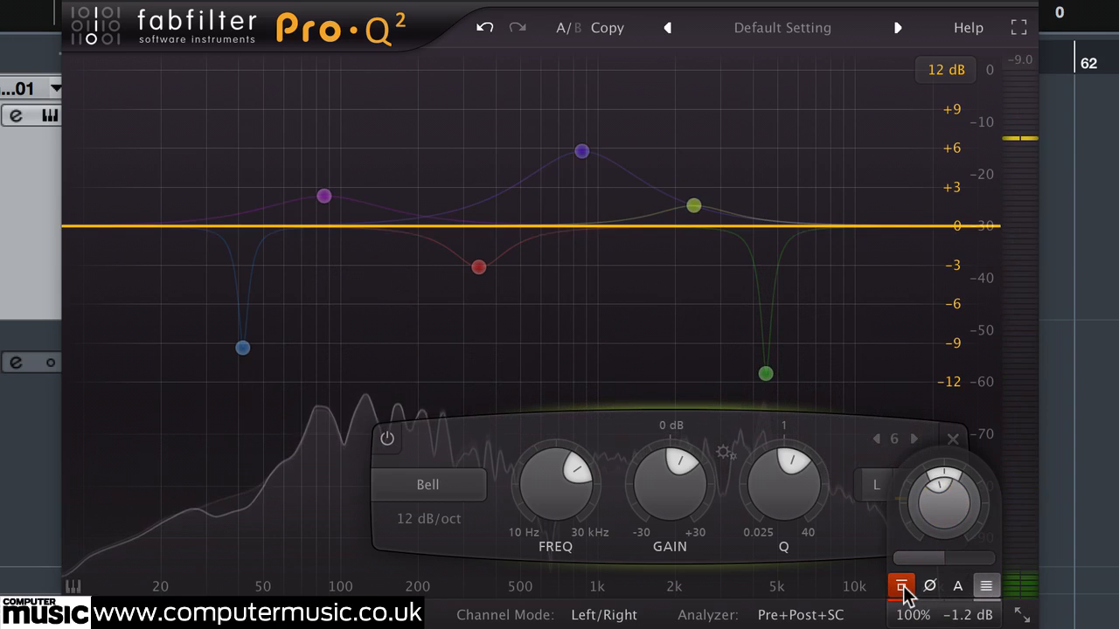
pyautogui.click(905, 592)
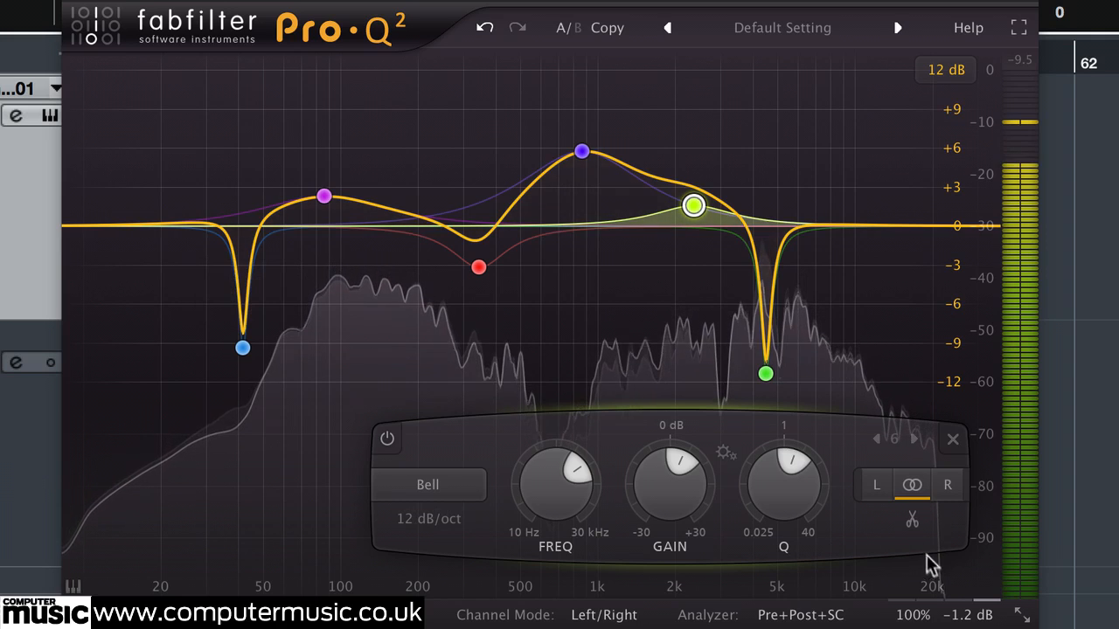
pyautogui.moveTo(964, 613)
pyautogui.moveTo(941, 503); pyautogui.dragTo(942, 489)
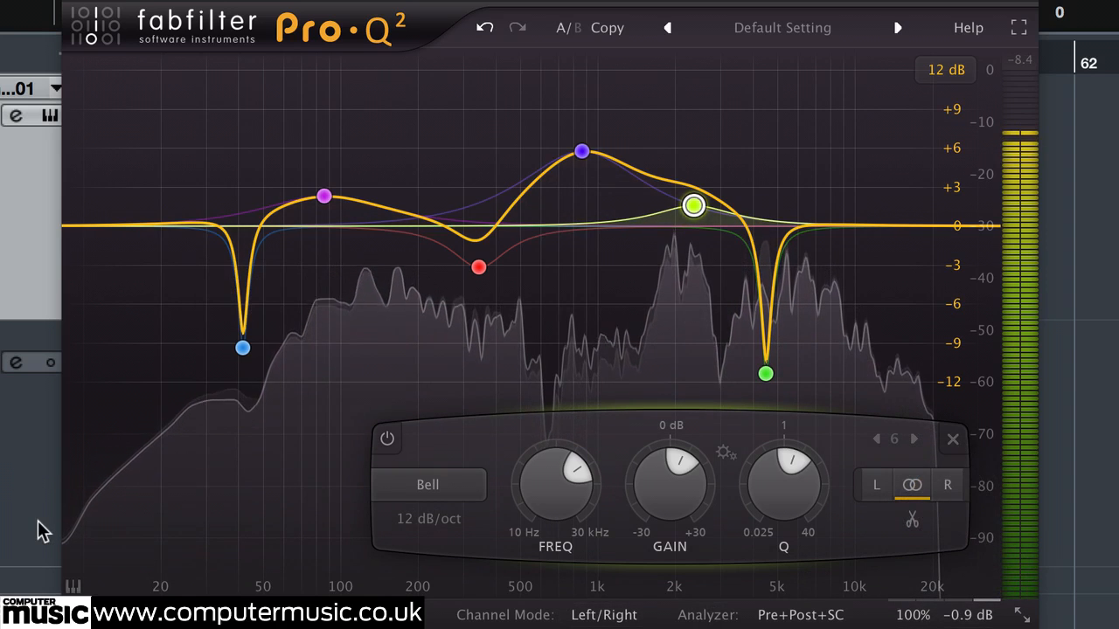
# Select the Bass Bus group track and open the CM-COMP87 compressor from its inserts
pyautogui.click(12, 490)
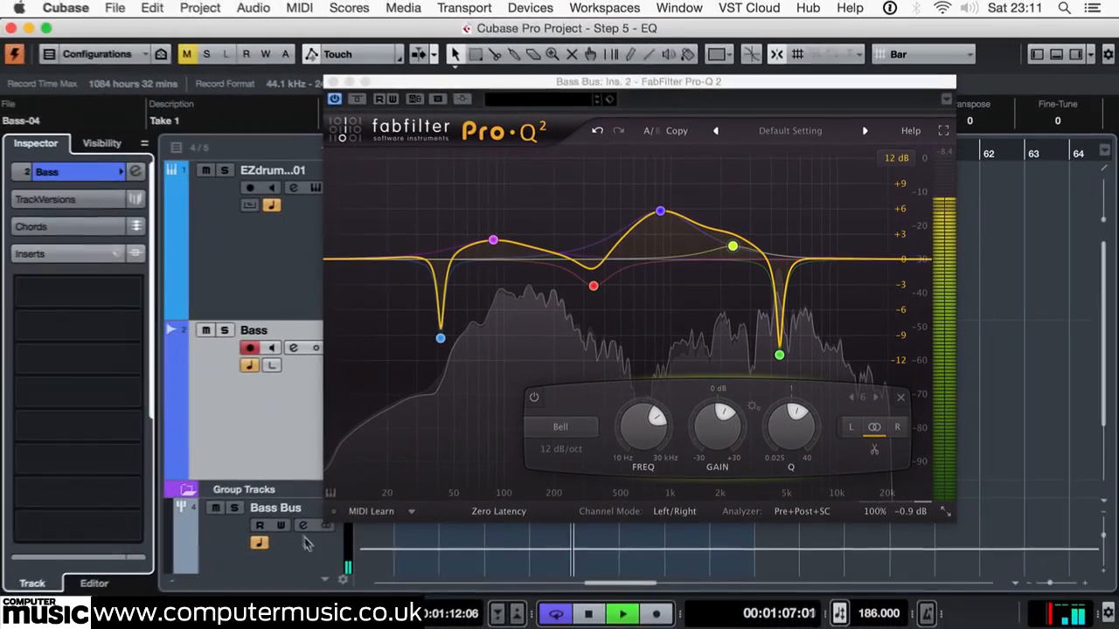
pyautogui.click(305, 540)
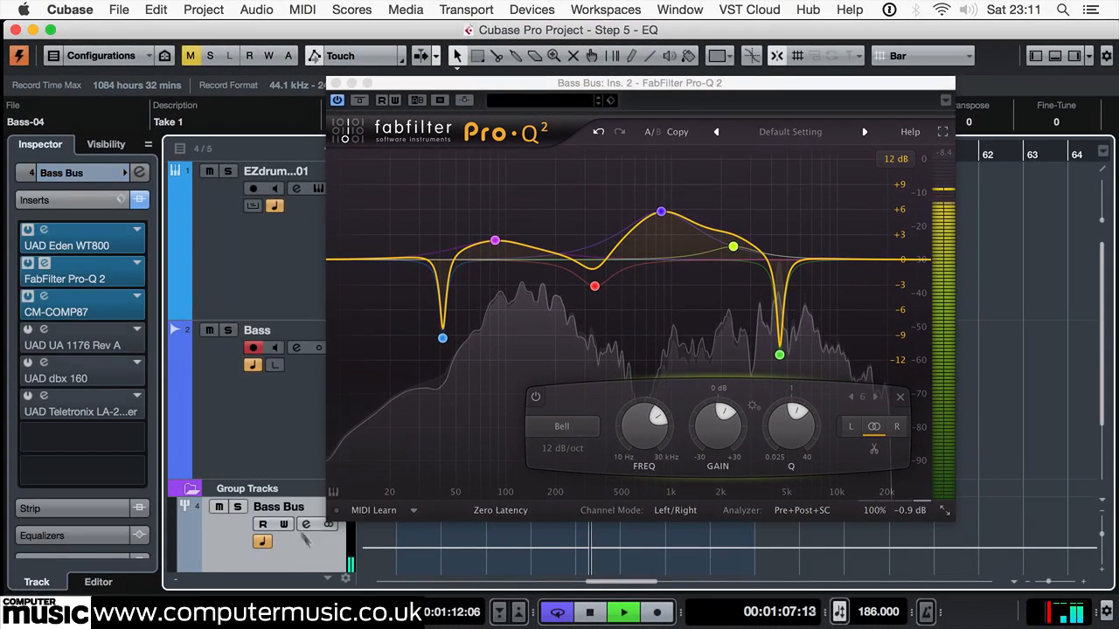
pyautogui.click(44, 299)
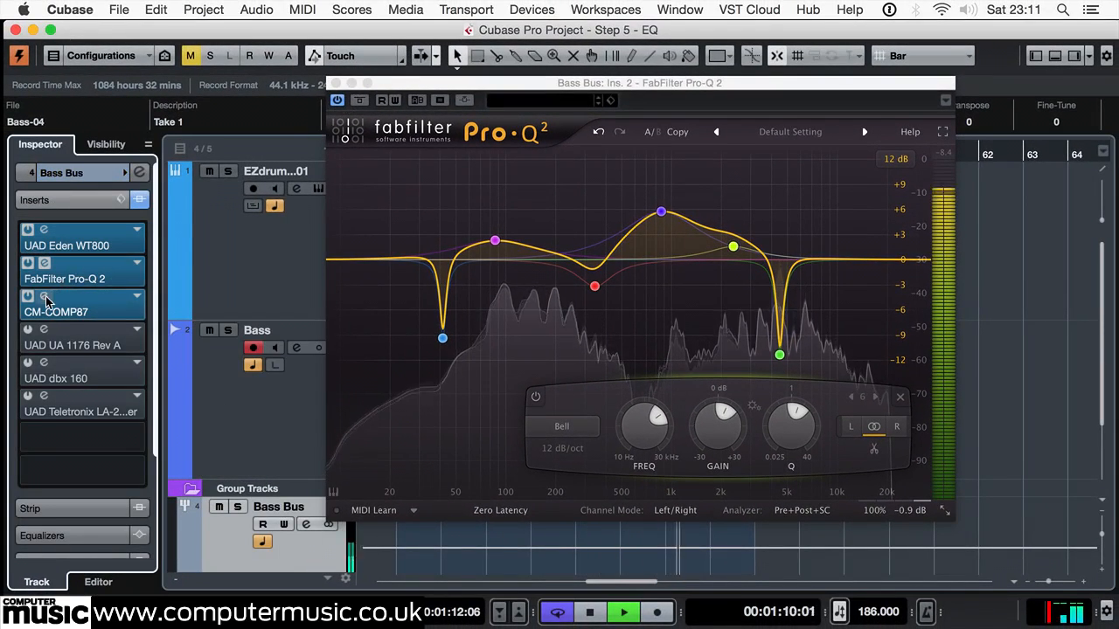
pyautogui.click(45, 297)
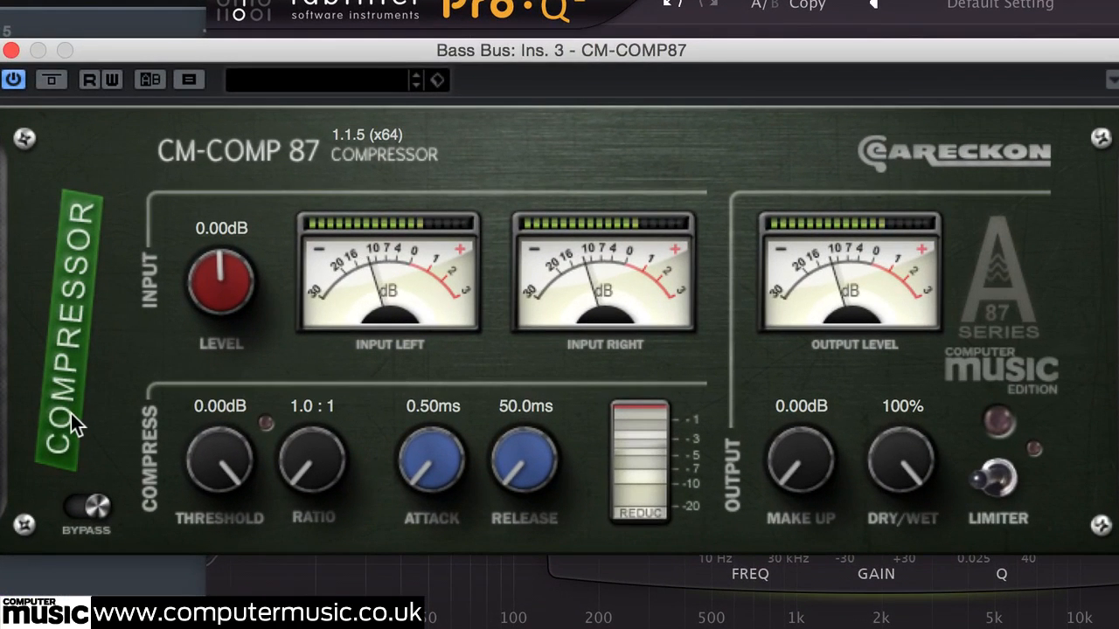
# Set the compressor to -23 dB threshold, 4:1 ratio, 40.4 ms attack, 233 ms release and 2.49 dB make-up, and compare it against bypass
pyautogui.moveTo(337, 392); pyautogui.dragTo(340, 378)
pyautogui.moveTo(416, 452); pyautogui.dragTo(439, 446)
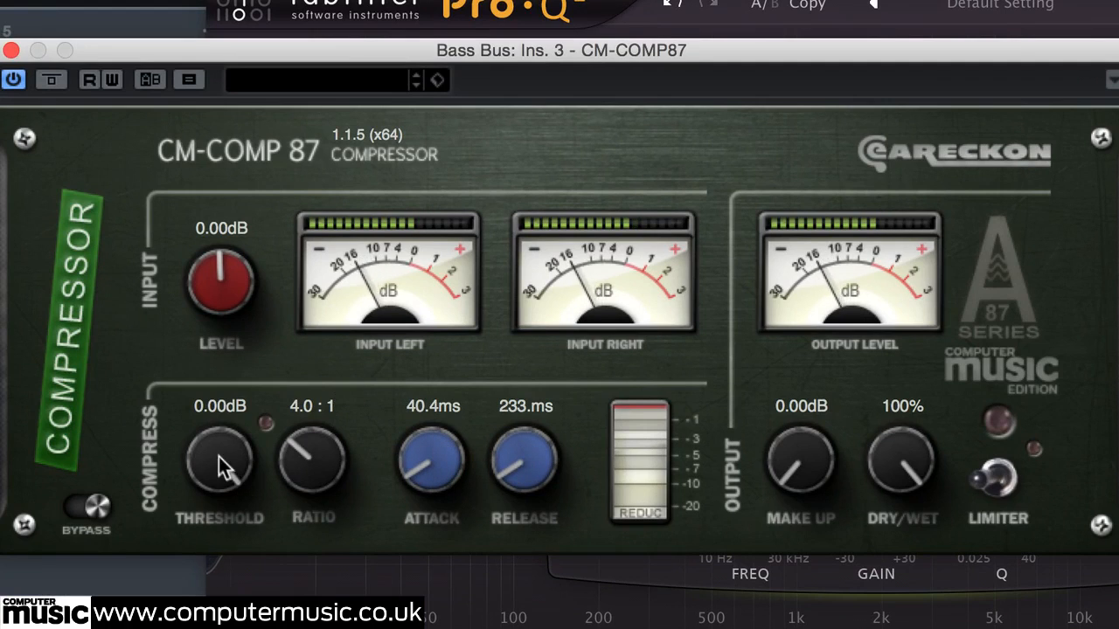
pyautogui.moveTo(209, 451); pyautogui.dragTo(203, 525)
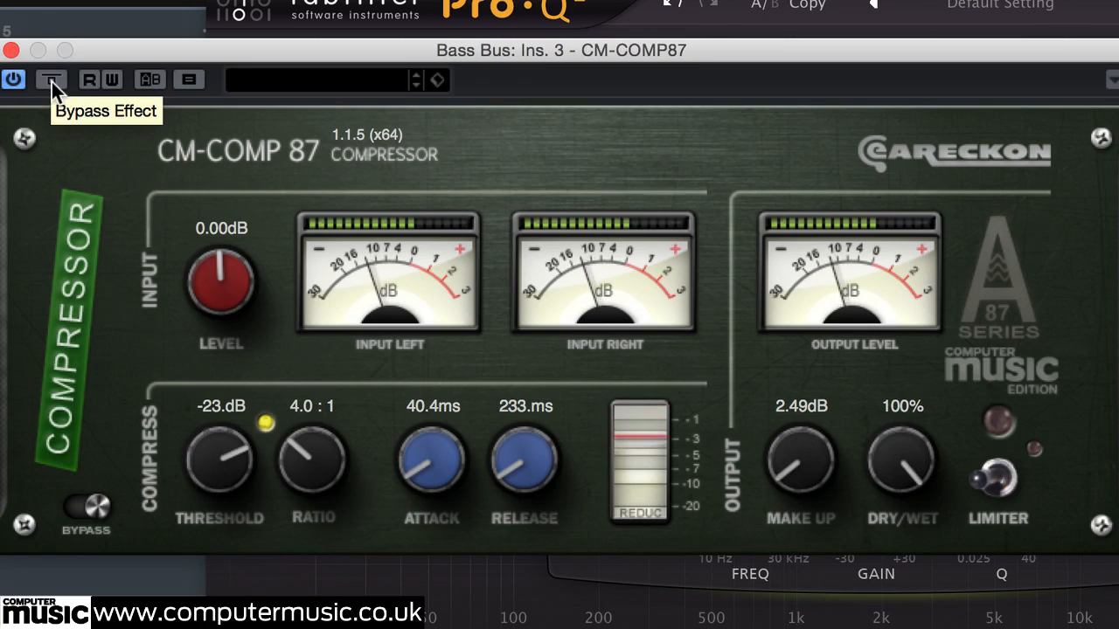
pyautogui.click(87, 505)
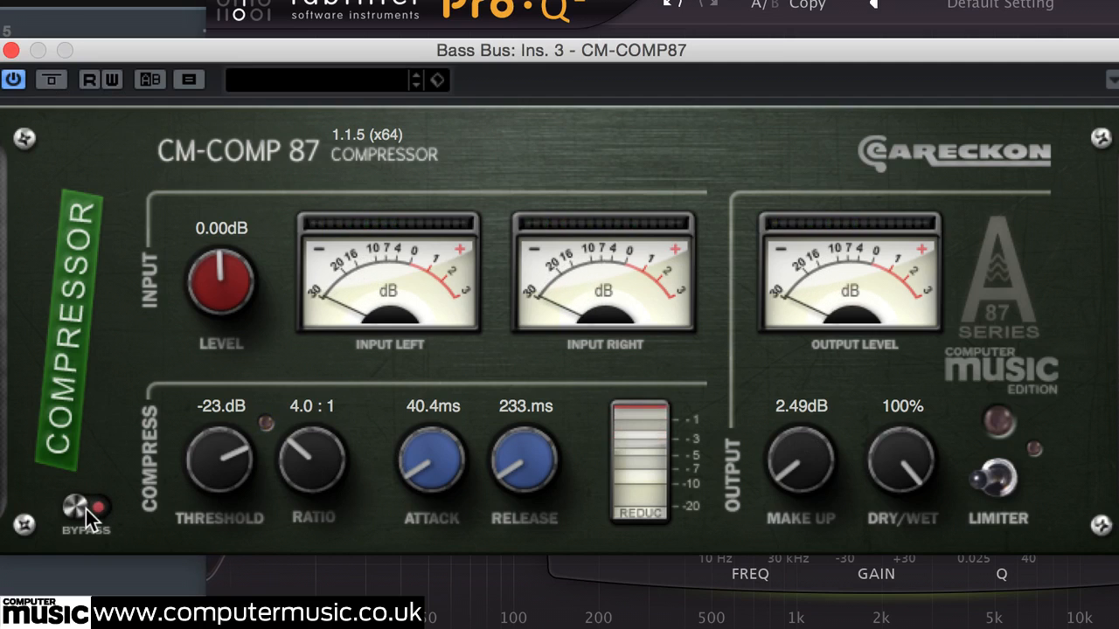
pyautogui.click(88, 509)
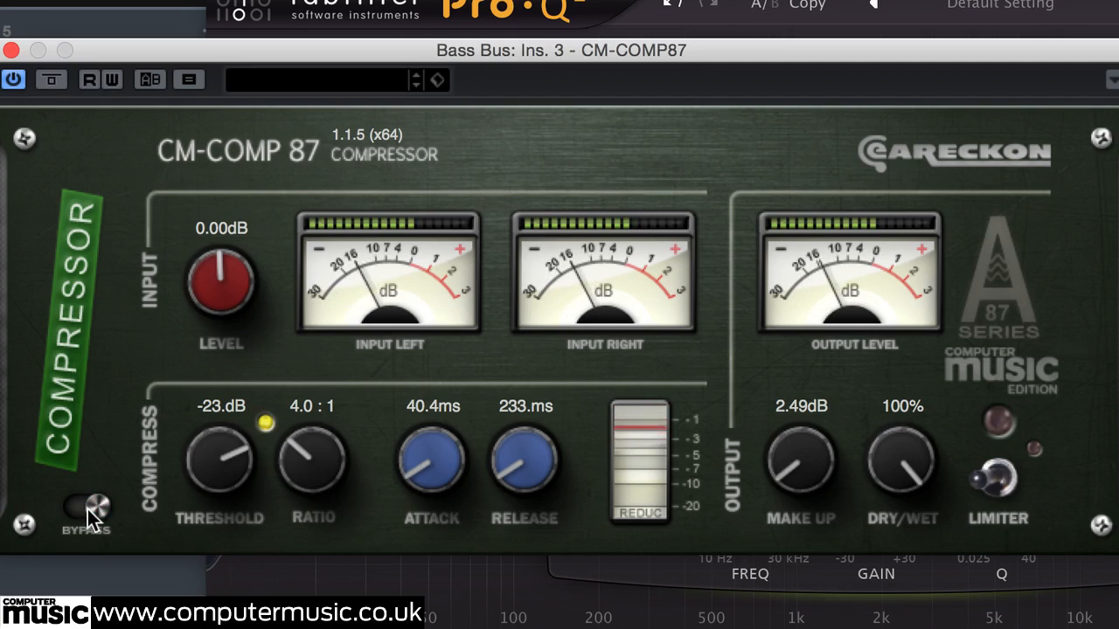